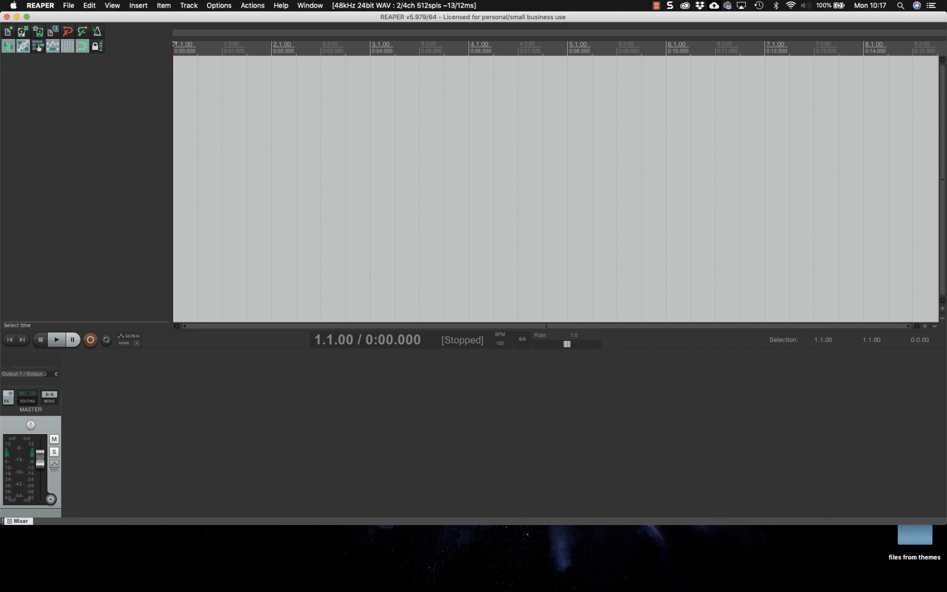
# Review the audio device and MIDI device preferences, checking the Roland Digital Piano among the MIDI inputs, and close the preferences
pyautogui.click(40, 6)
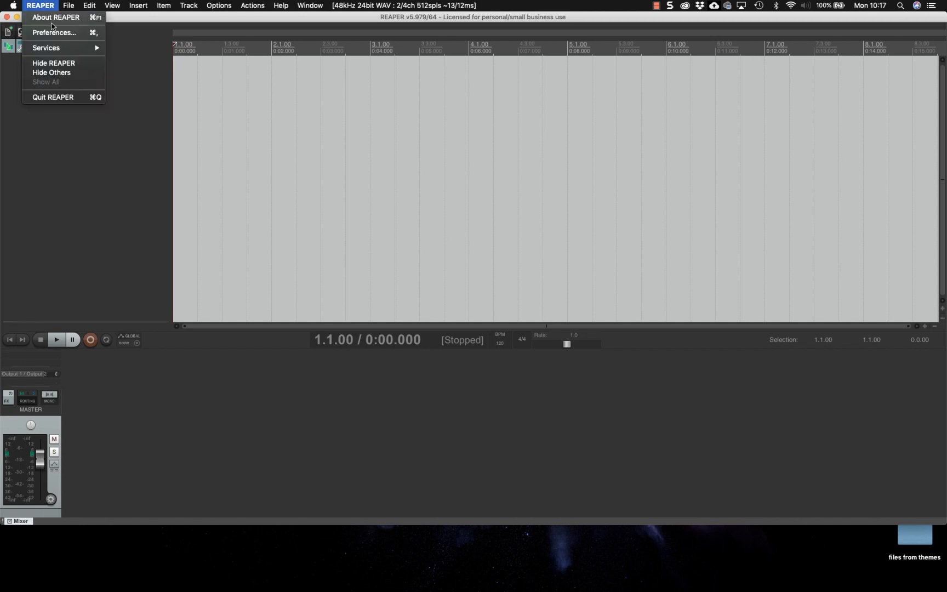
pyautogui.click(55, 32)
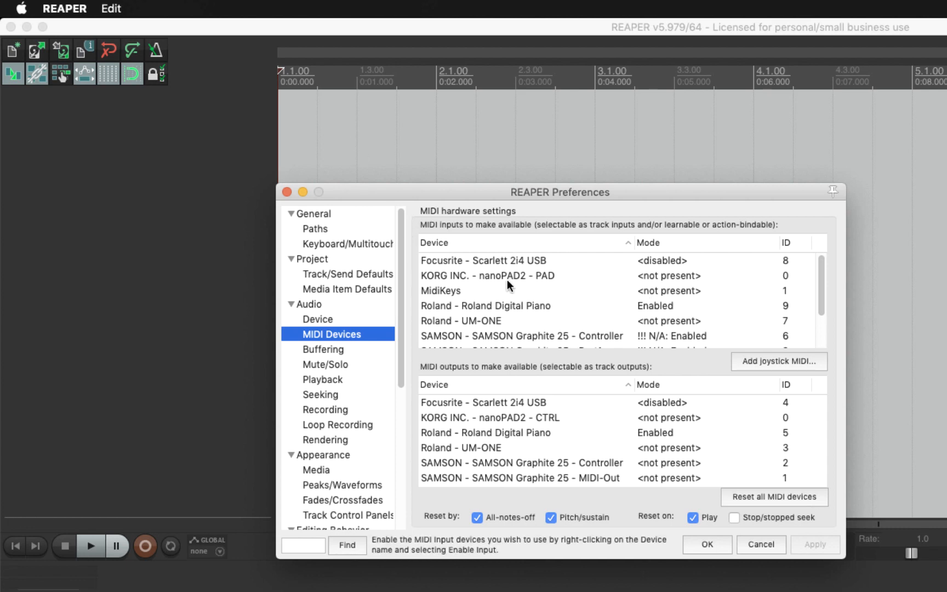
pyautogui.click(313, 320)
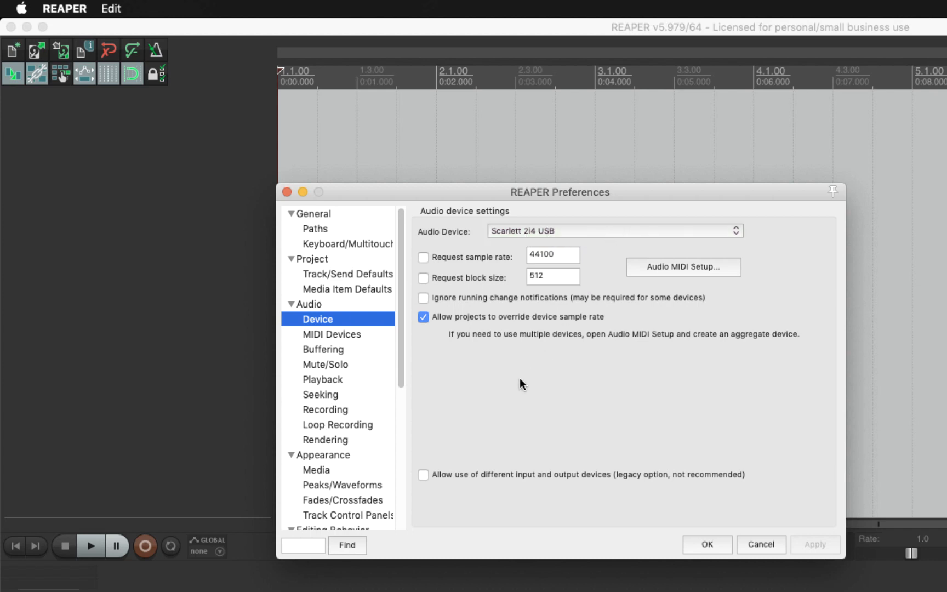
pyautogui.click(334, 333)
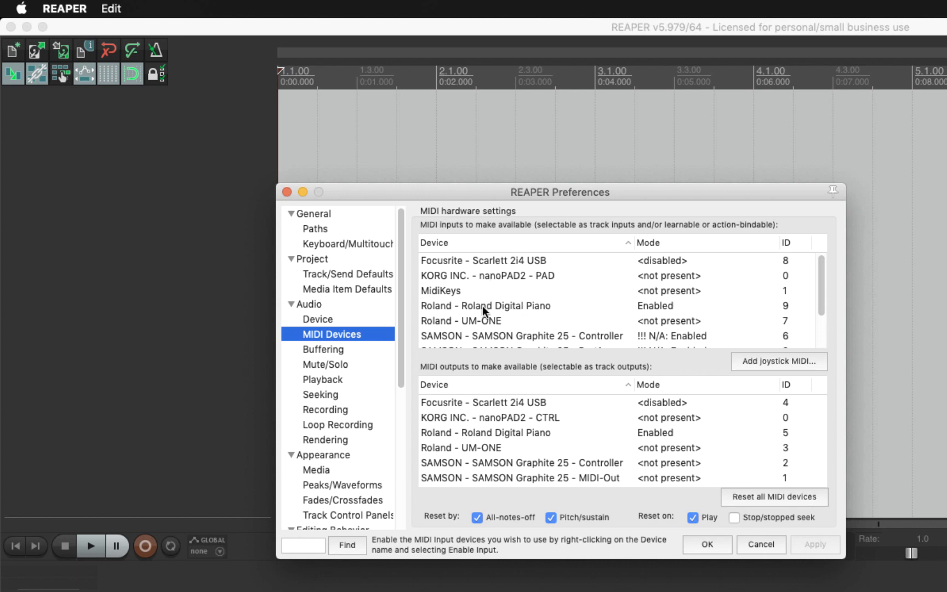
pyautogui.click(434, 306)
pyautogui.click(707, 543)
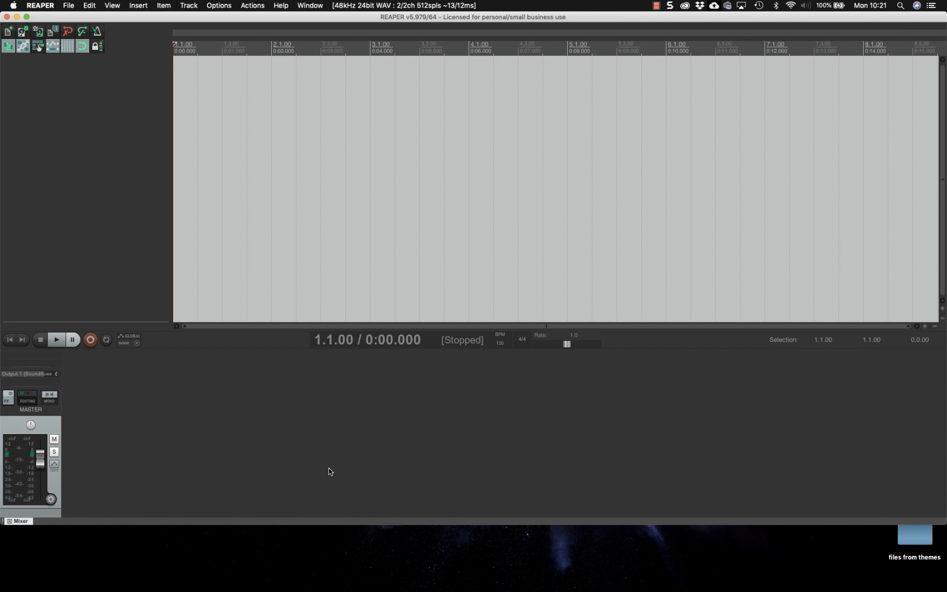
# Set the project tempo to 100 BPM
pyautogui.click(503, 346)
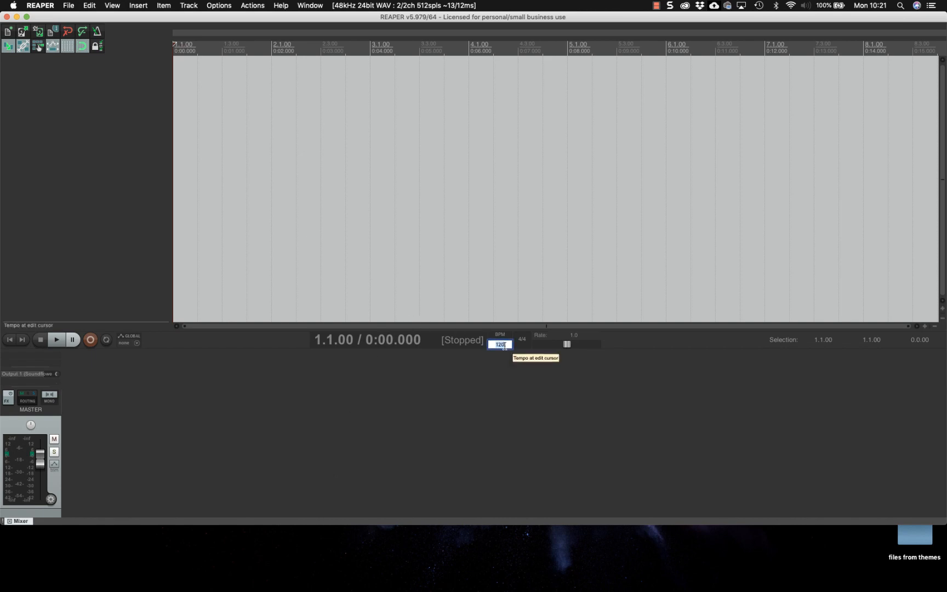
pyautogui.write('100')
pyautogui.press('Return')
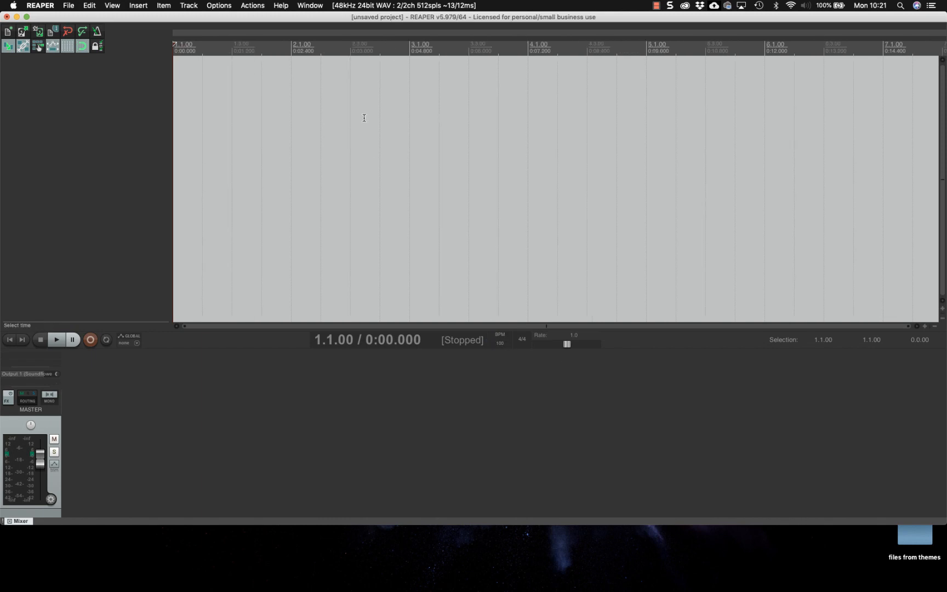
# Insert a track from the Piano To Go template and check its MIDI input assignment
pyautogui.rightClick(89, 66)
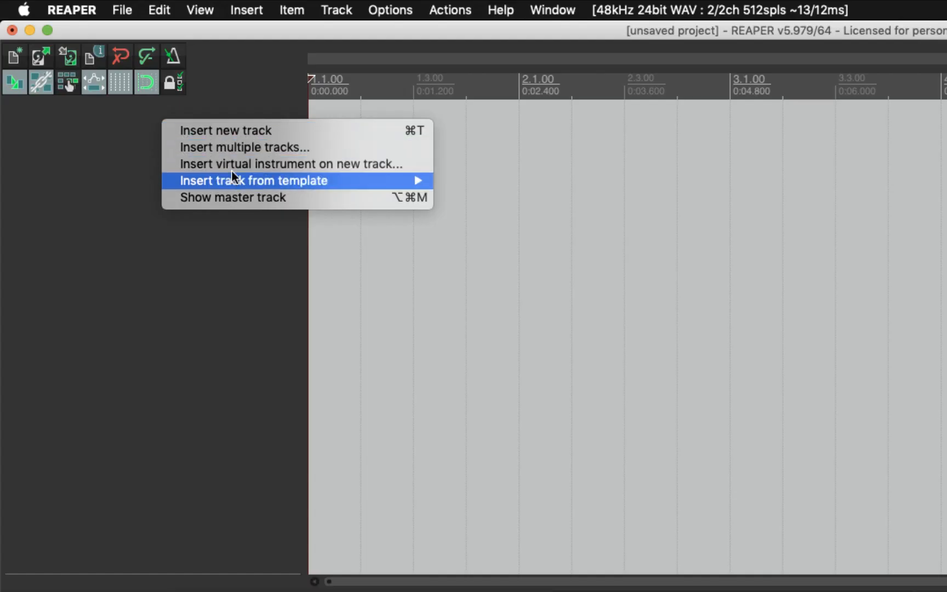
pyautogui.moveTo(128, 102)
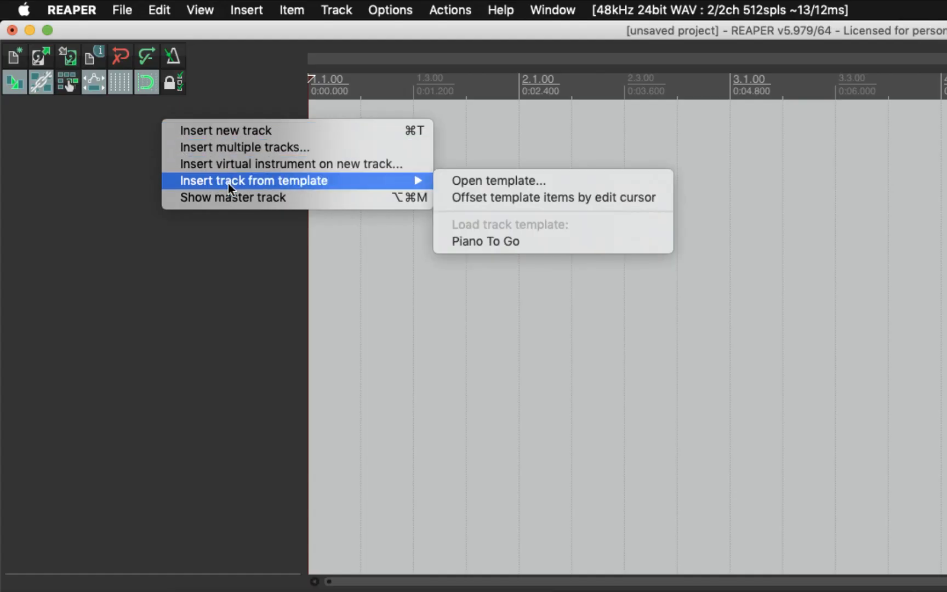
pyautogui.click(488, 241)
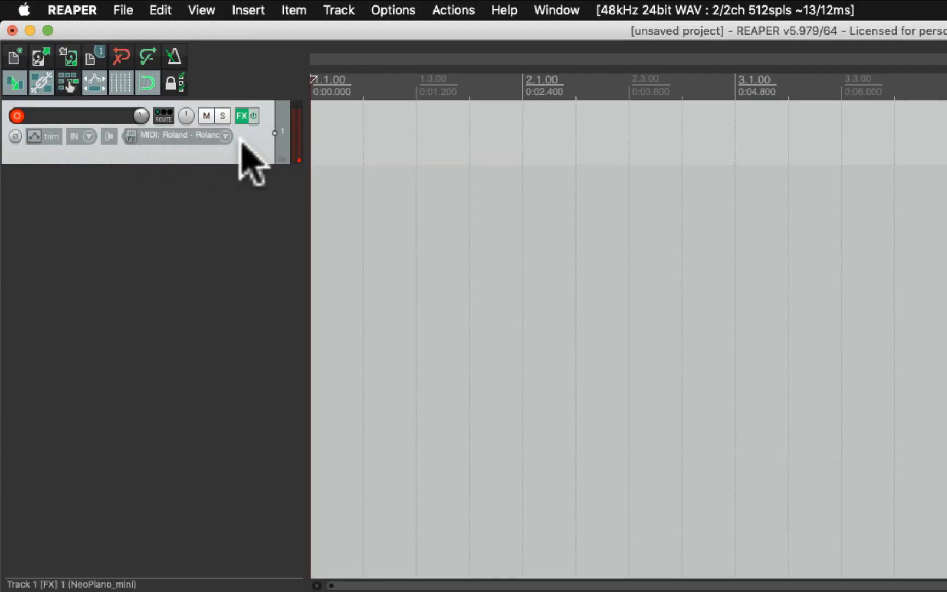
pyautogui.click(225, 135)
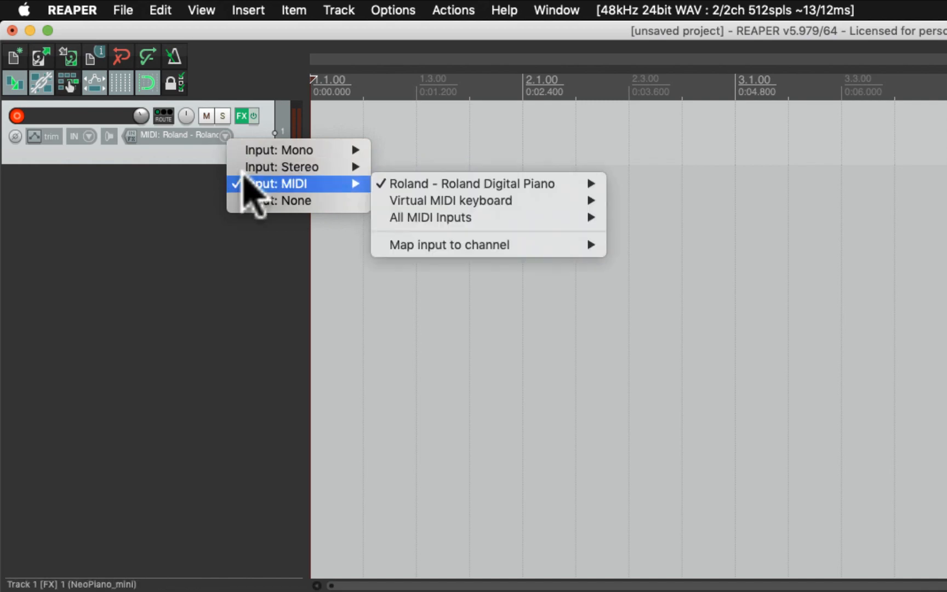
pyautogui.click(227, 137)
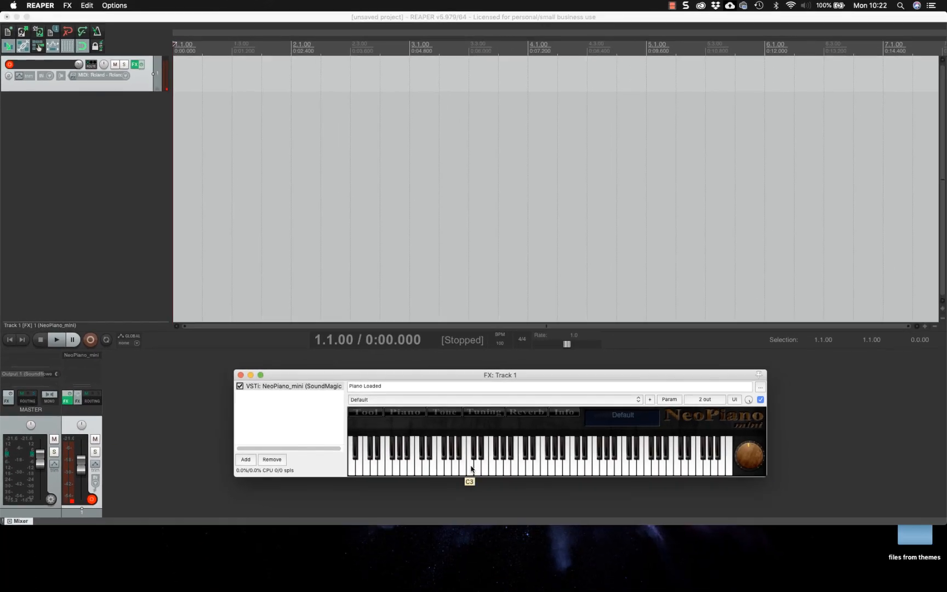
# Test the NeoPiano mini instrument by playing four ascending notes on its virtual keyboard, starting at C3
pyautogui.click(471, 469)
pyautogui.click(485, 469)
pyautogui.click(500, 469)
pyautogui.click(522, 469)
# Add a second track with the stereo input Input 1 / Input 2, armed for recording with record monitoring on
pyautogui.doubleClick(98, 110)
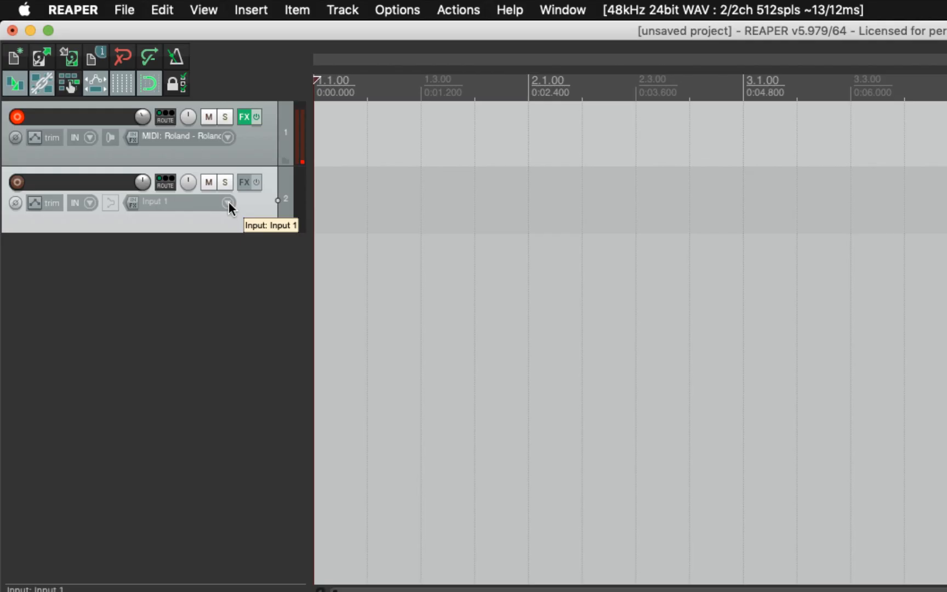
pyautogui.click(126, 112)
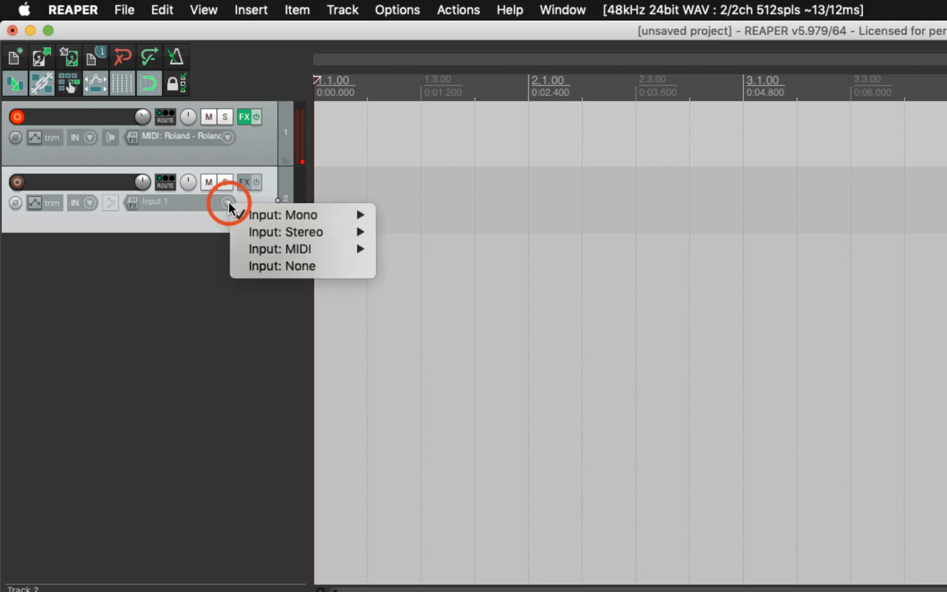
pyautogui.moveTo(258, 233)
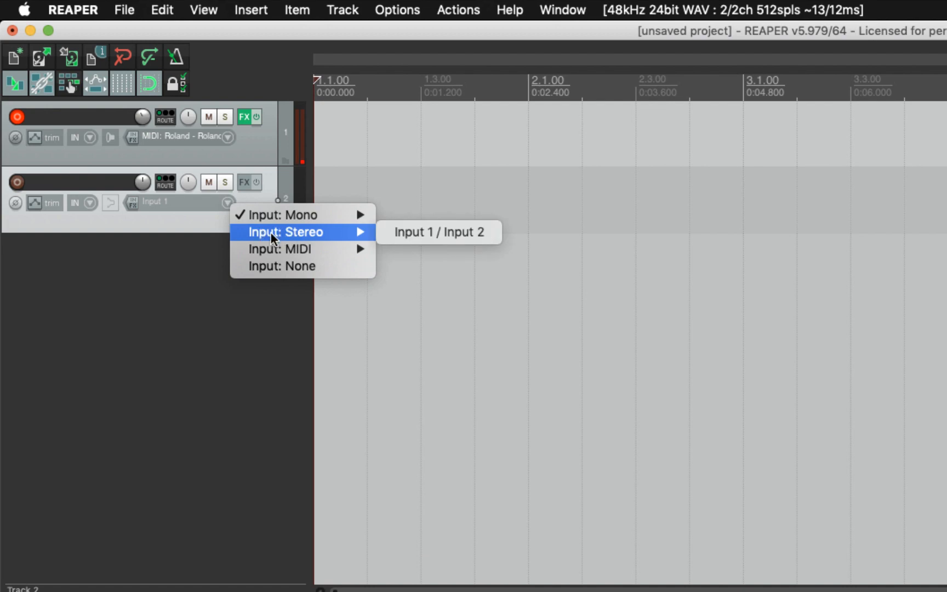
pyautogui.click(404, 233)
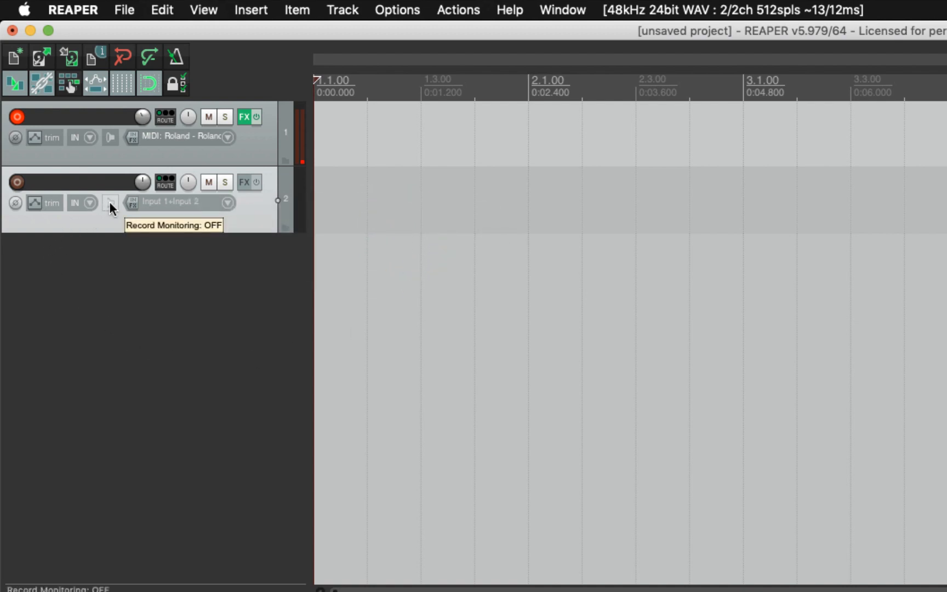
pyautogui.click(17, 182)
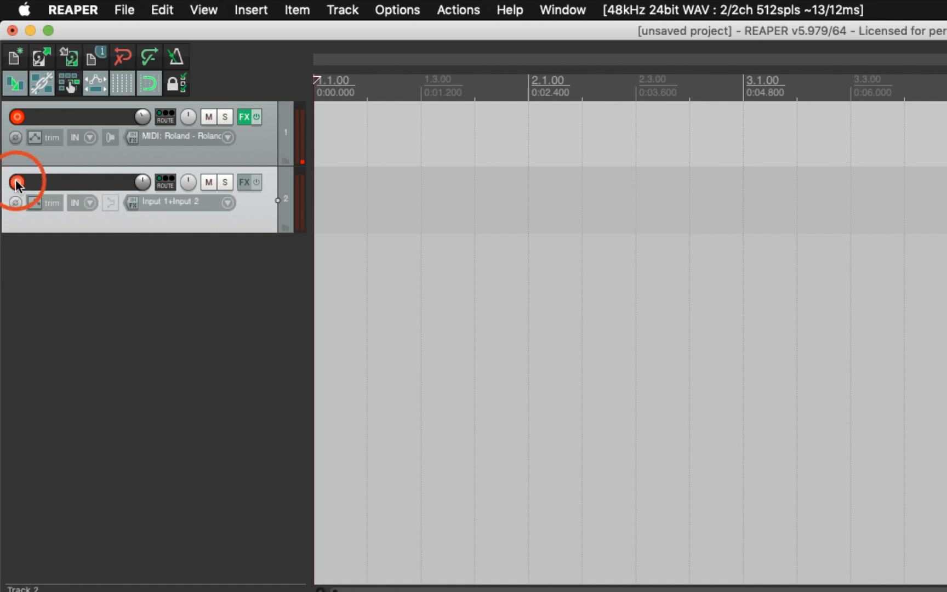
pyautogui.click(109, 199)
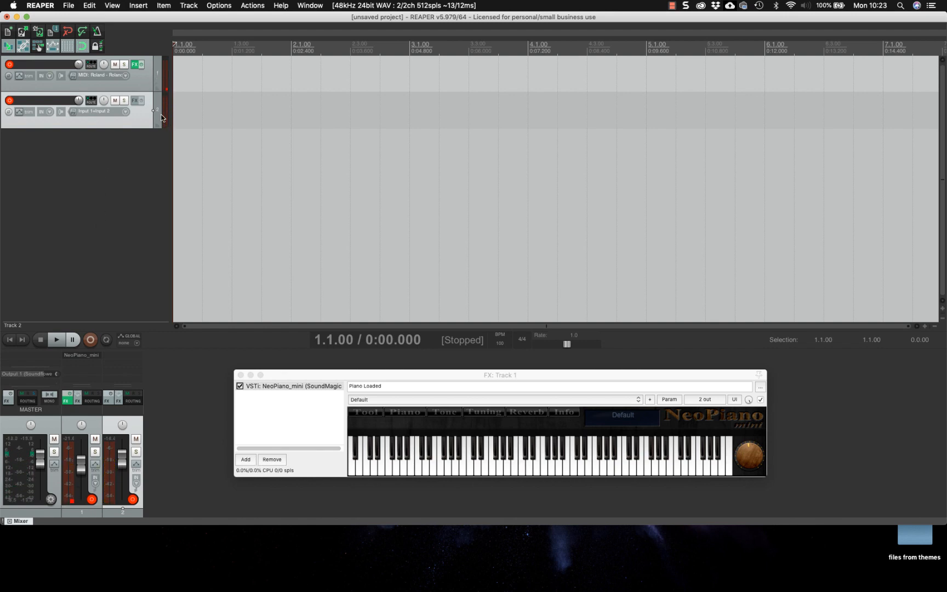
pyautogui.click(158, 76)
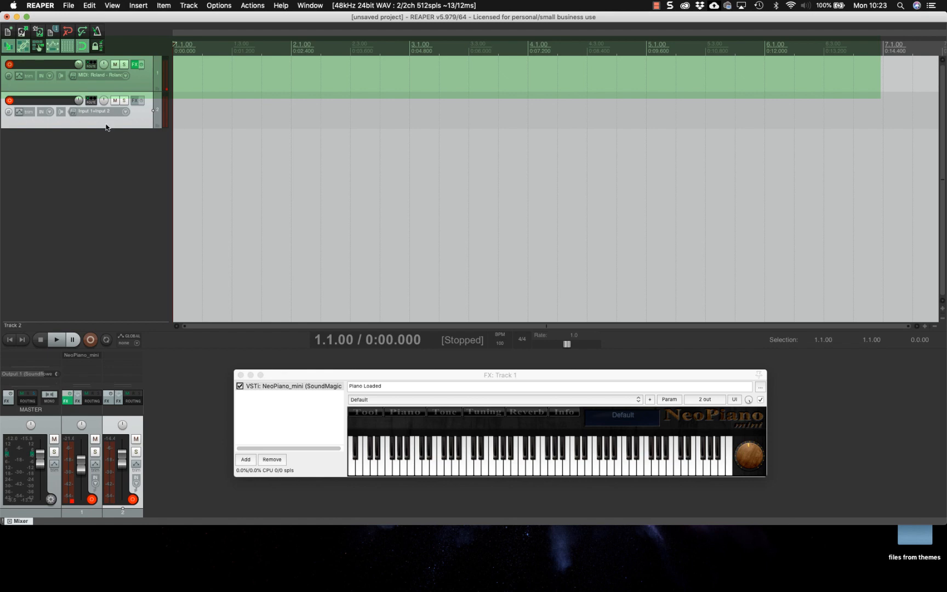
pyautogui.click(141, 120)
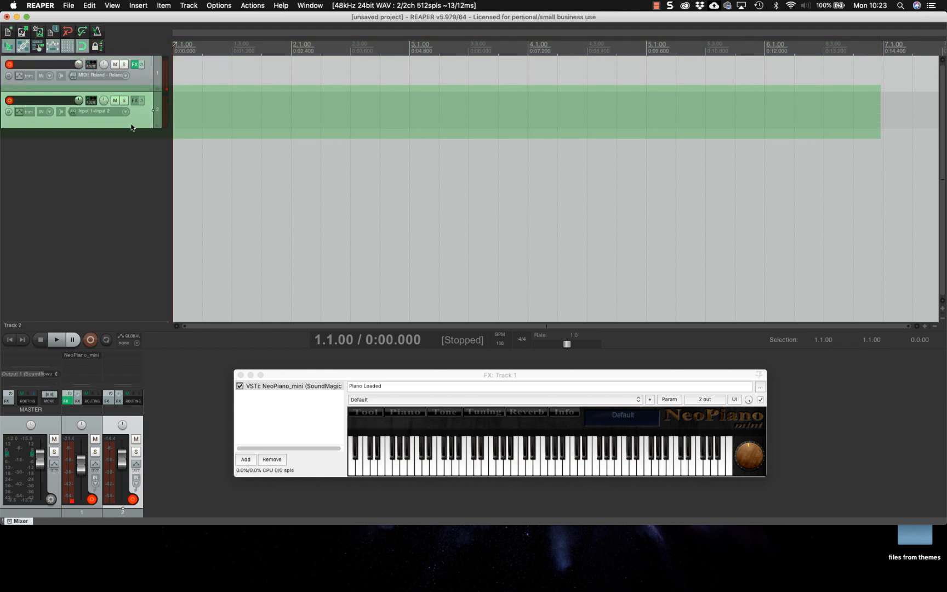
# Enable the metronome and turn on its count-in before recording
pyautogui.click(97, 33)
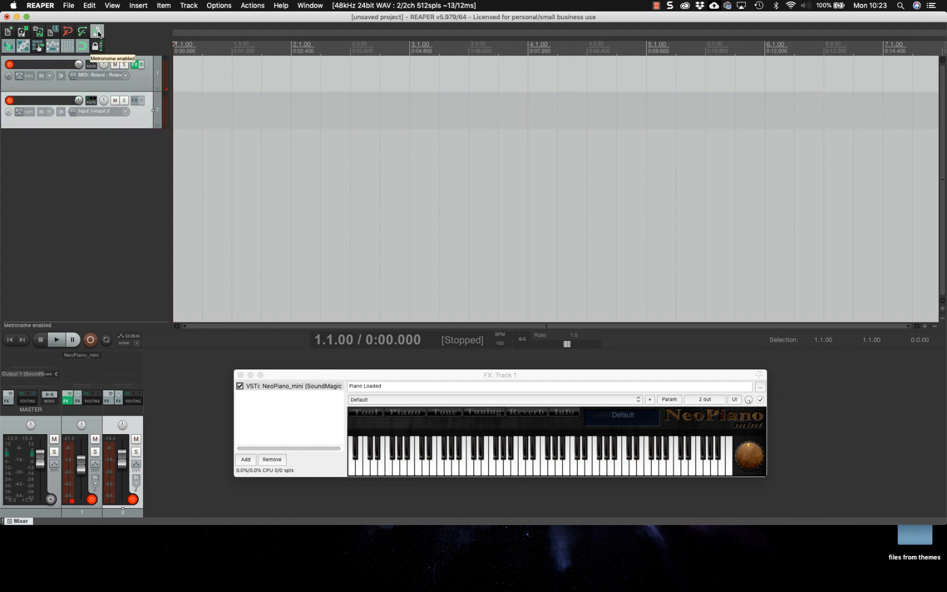
pyautogui.rightClick(97, 33)
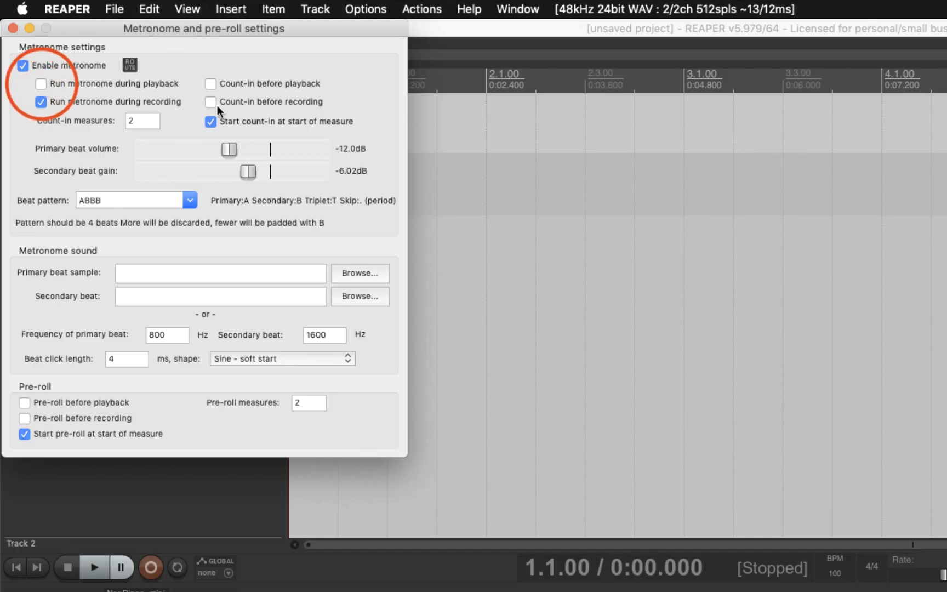
pyautogui.click(210, 102)
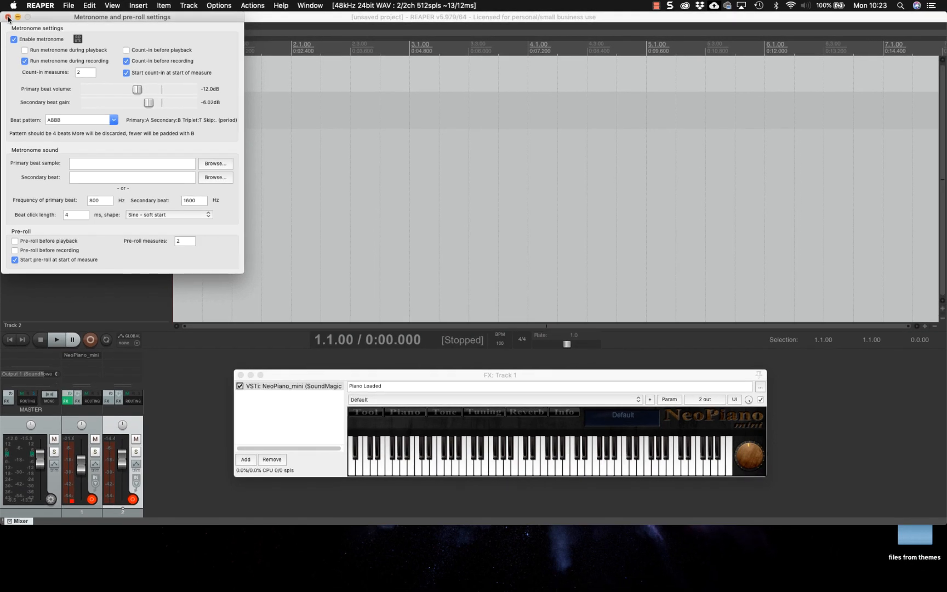
pyautogui.click(7, 17)
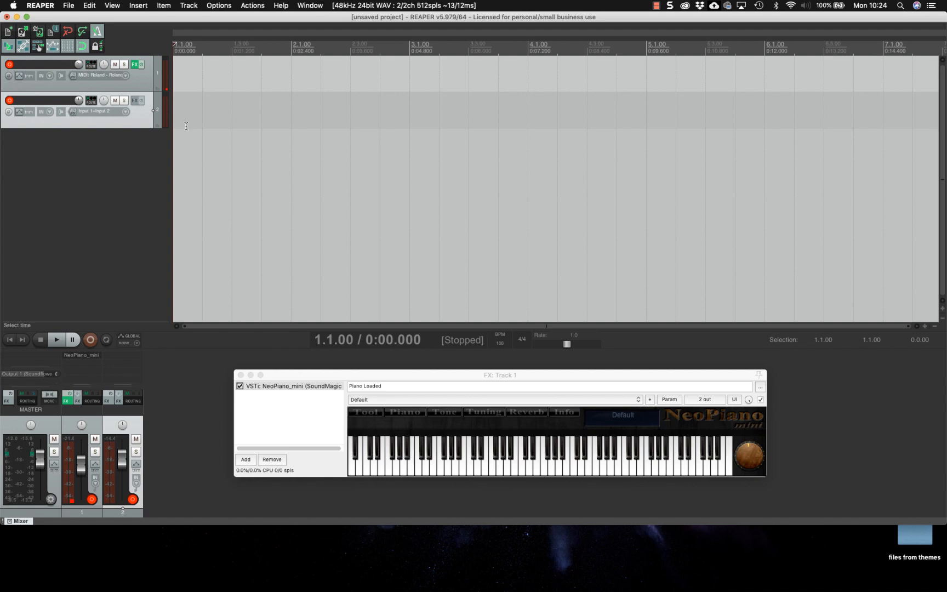
# Record a piano take as MIDI and audio simultaneously on the two armed tracks
pyautogui.click(91, 340)
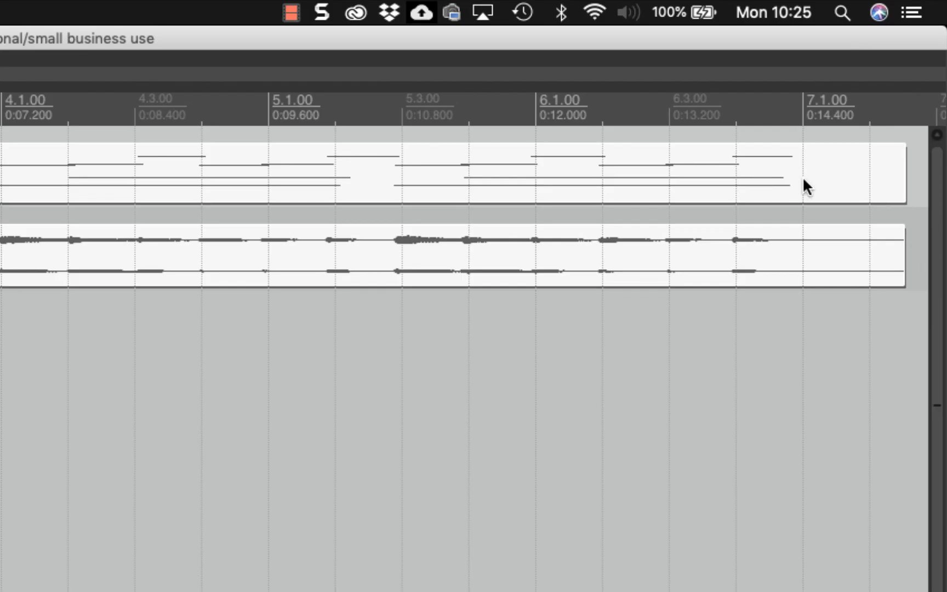
# Split the recorded MIDI item at 7.1.00, delete its remainder, and trim the end of the audio item to the same point
pyautogui.click(803, 180)
pyautogui.rightClick(803, 180)
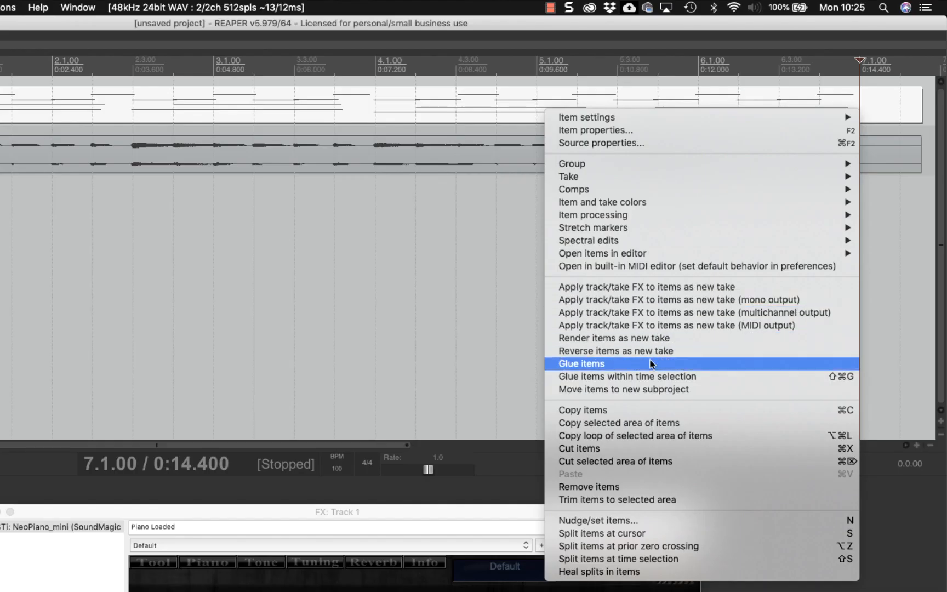
pyautogui.click(601, 533)
pyautogui.click(888, 115)
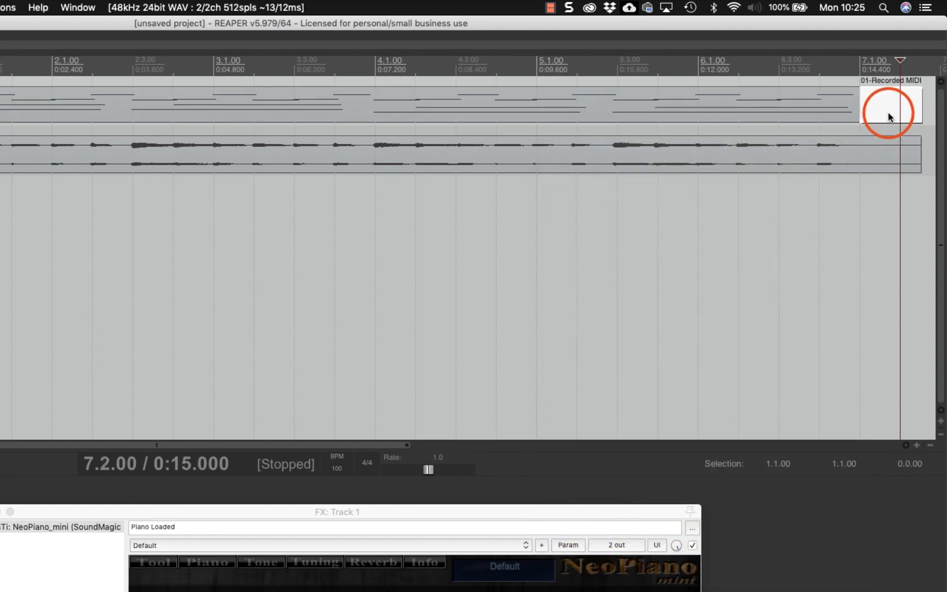
pyautogui.press('Delete')
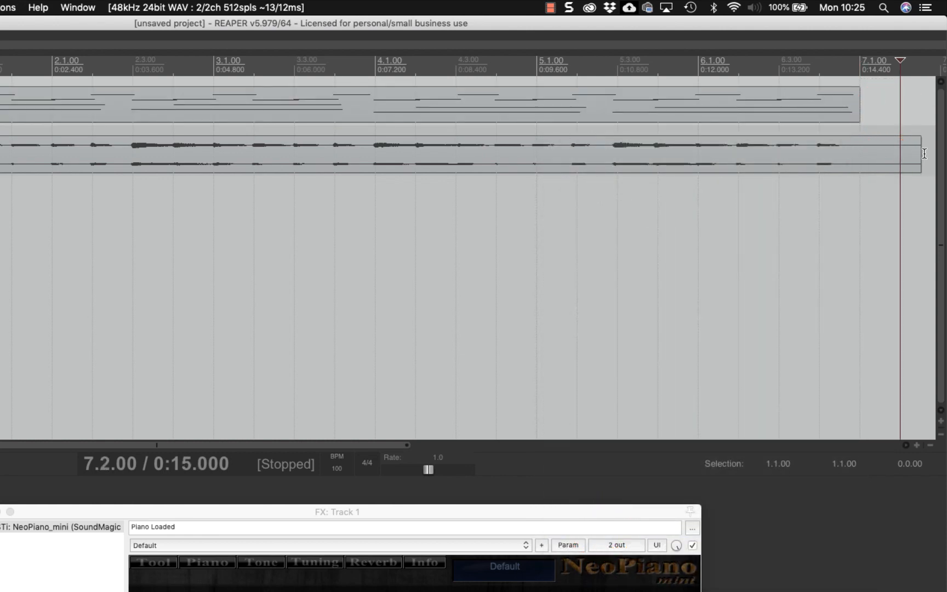
pyautogui.moveTo(923, 154); pyautogui.dragTo(860, 153)
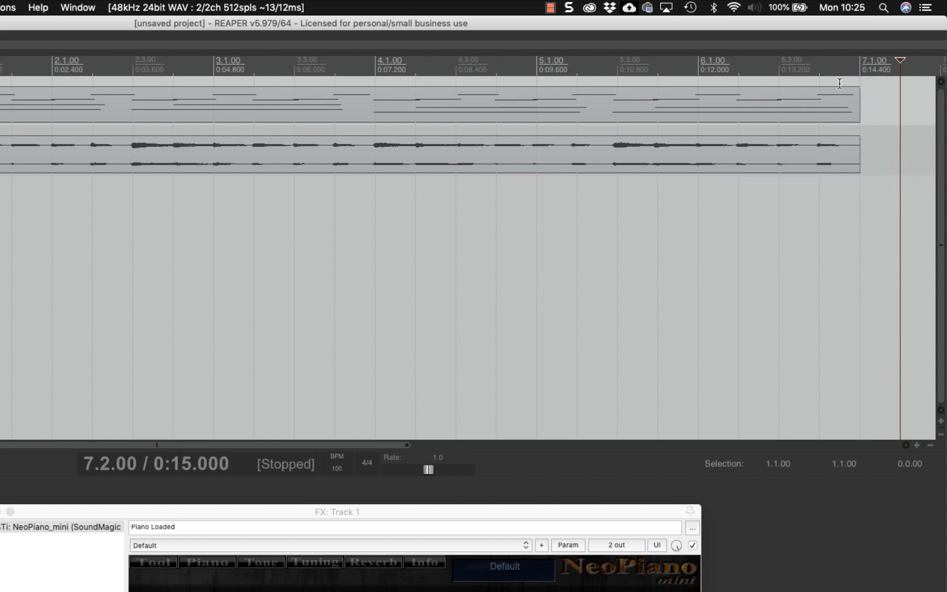
# Play back the recording from the project start with both tracks still armed, and stop playback
pyautogui.press('Home')
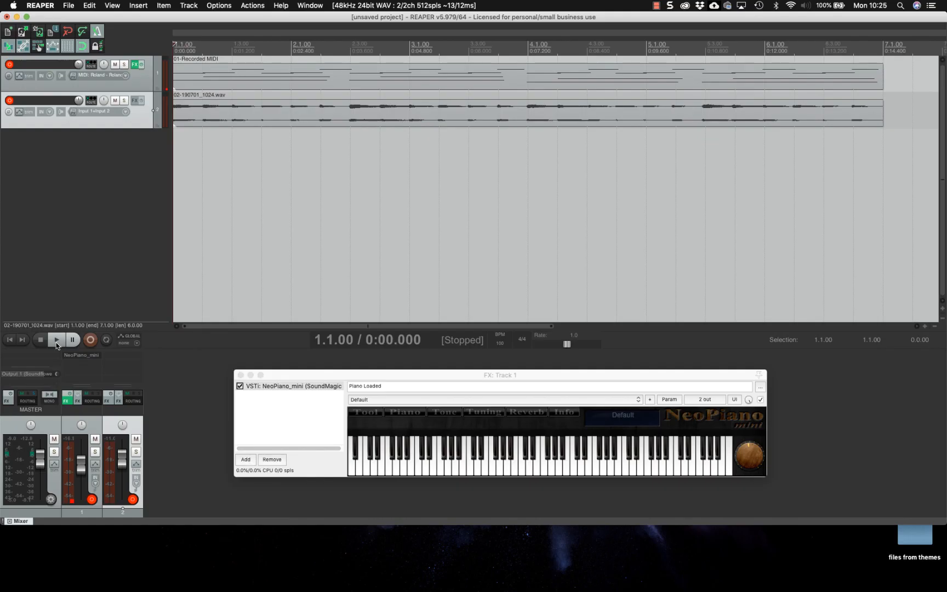
pyautogui.click(56, 340)
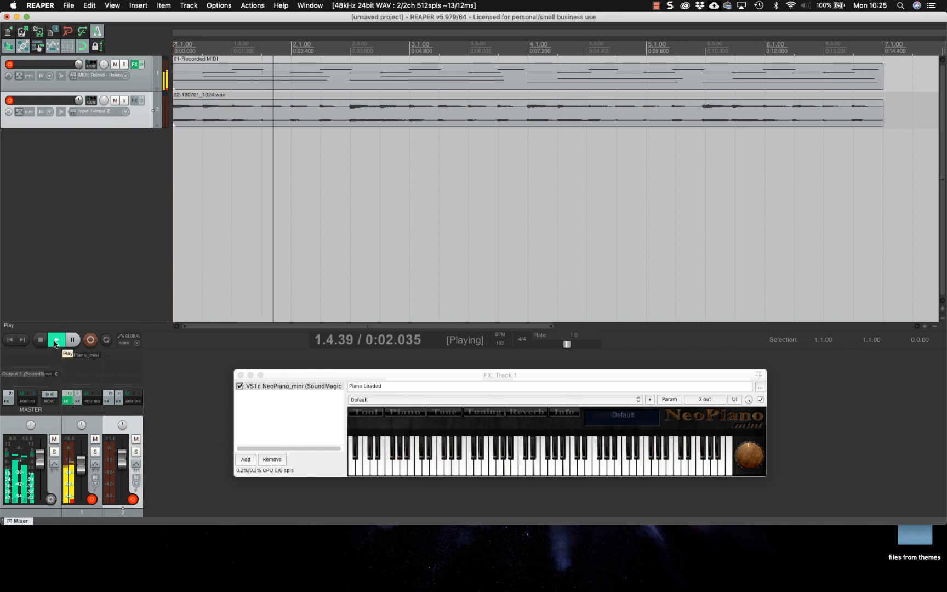
pyautogui.click(40, 341)
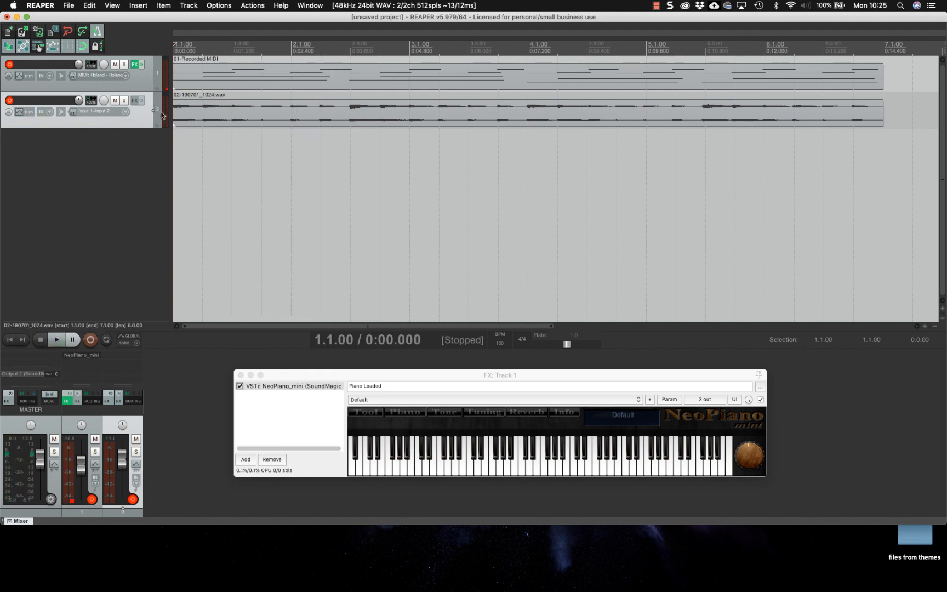
# Disarm the second track and play back both recorded tracks, stopping after listening
pyautogui.click(9, 100)
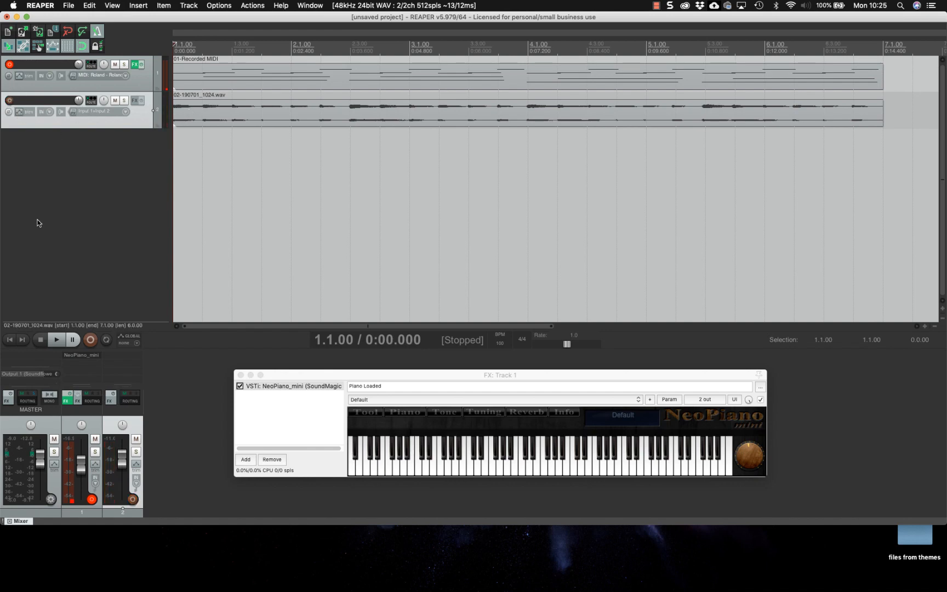
pyautogui.click(52, 341)
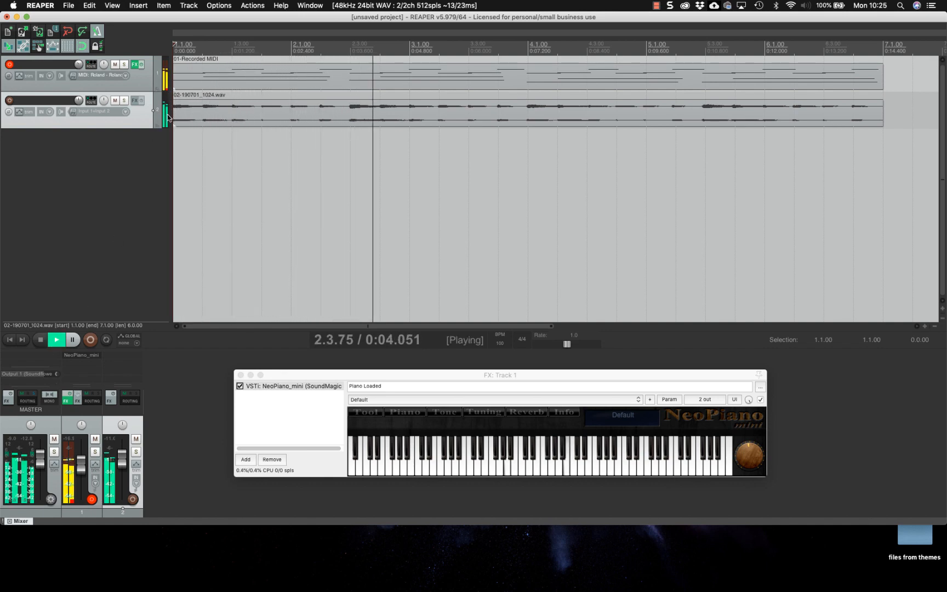
pyautogui.click(40, 340)
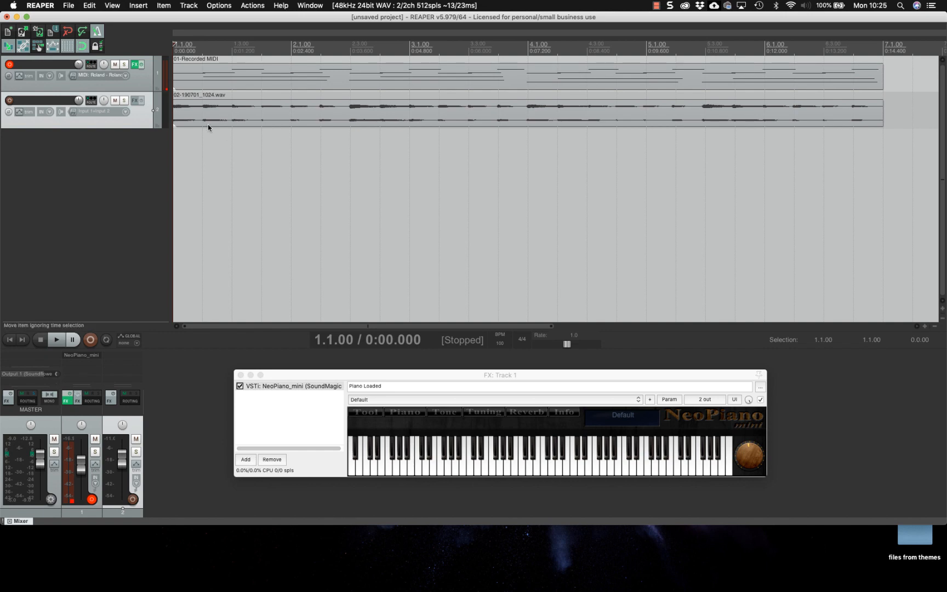
# Enlarge the height of both tracks so their items show in more detail, and disarm the first track
pyautogui.click(141, 89)
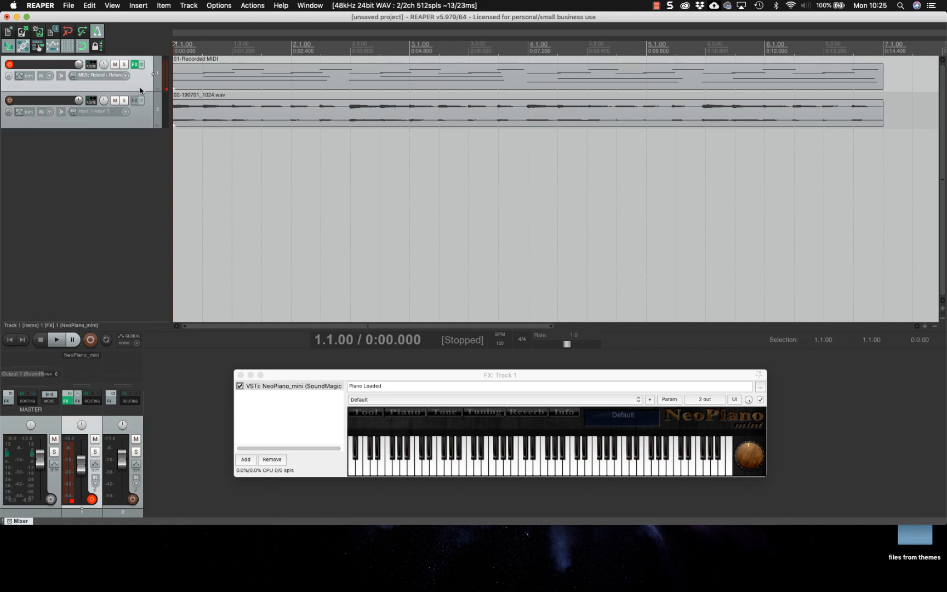
pyautogui.click(137, 123)
pyautogui.moveTo(126, 128); pyautogui.dragTo(124, 169)
pyautogui.moveTo(140, 90); pyautogui.dragTo(143, 120)
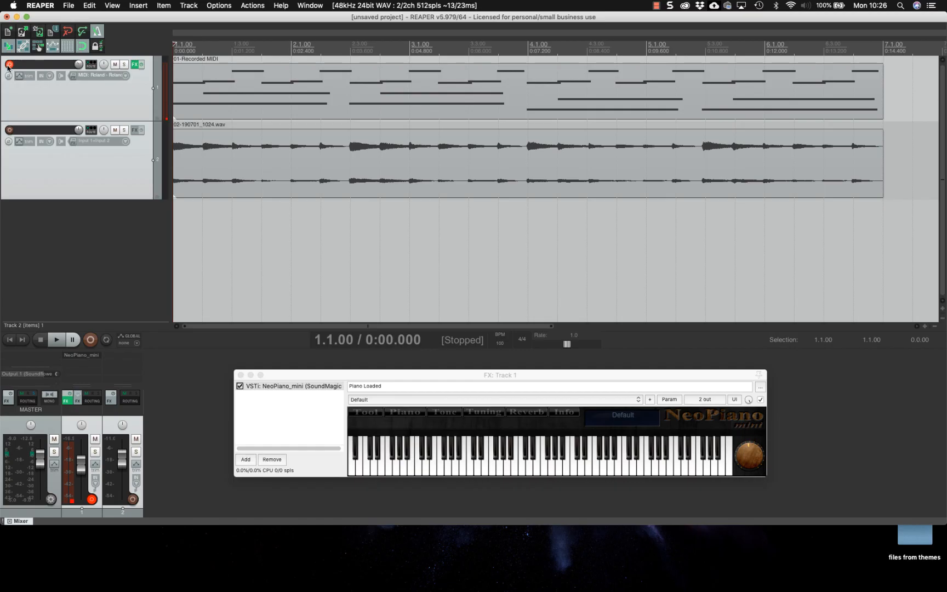
pyautogui.click(10, 65)
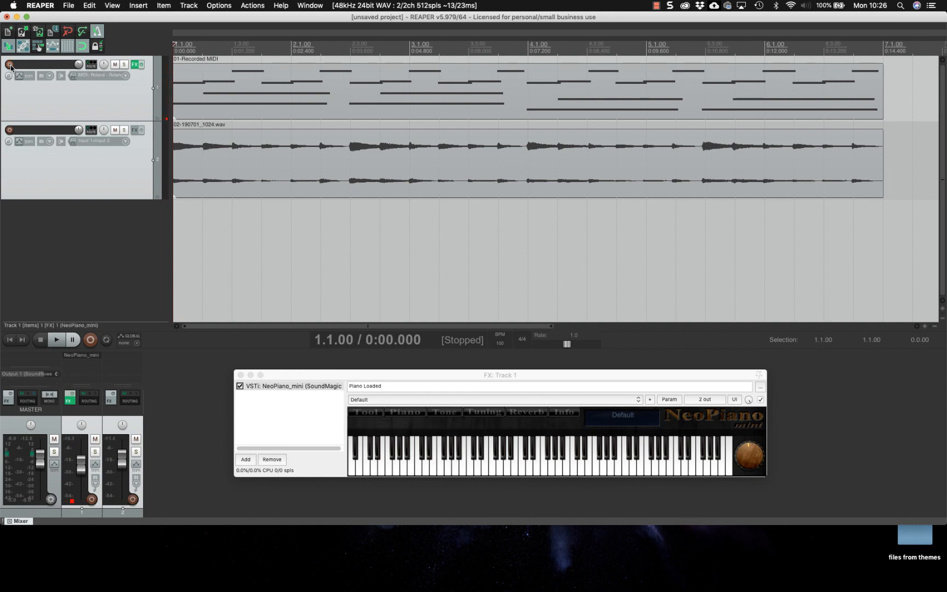
# Solo only the MIDI track and play it from 1.2.00, stopping after listening
pyautogui.click(124, 66)
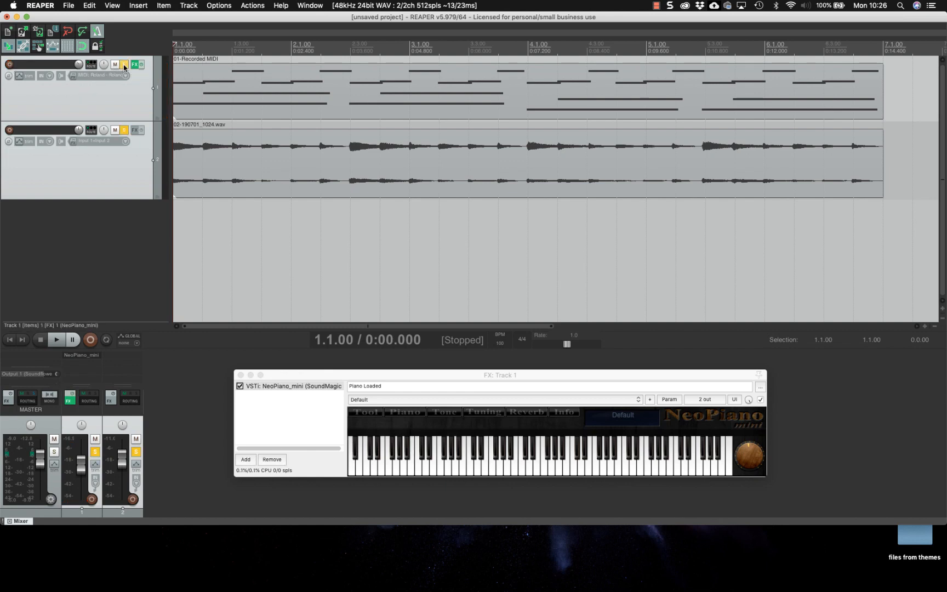
pyautogui.click(123, 131)
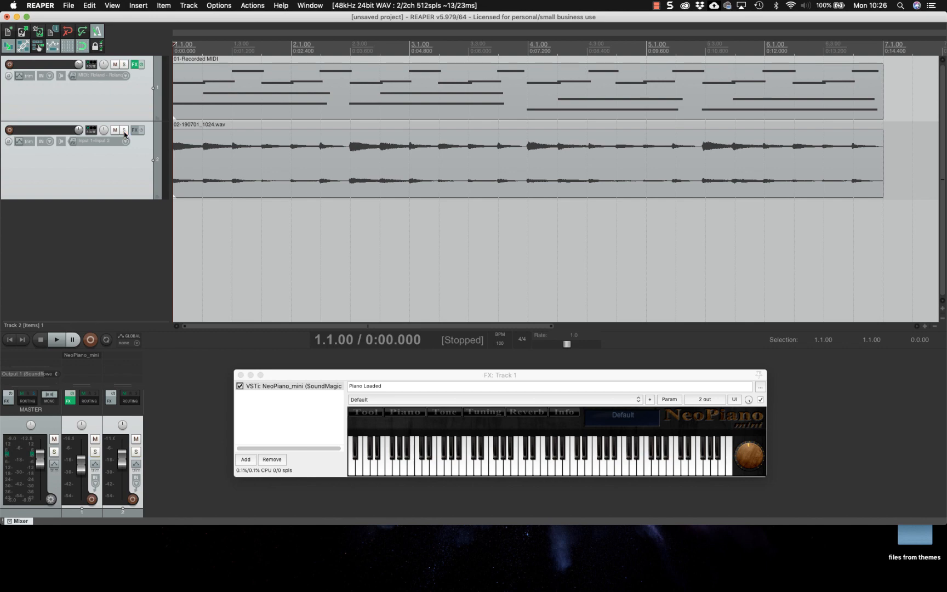
pyautogui.click(195, 87)
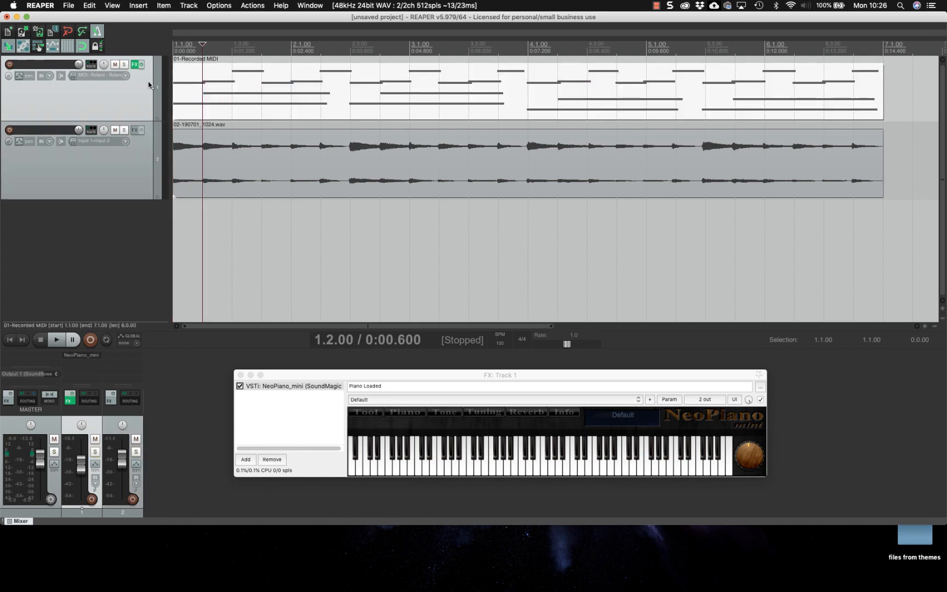
pyautogui.click(124, 65)
pyautogui.press('space')
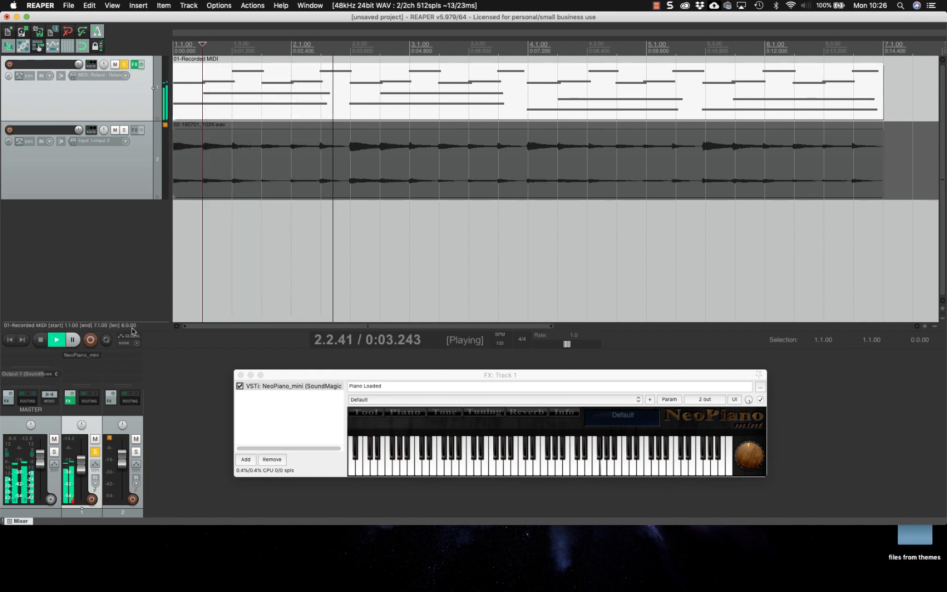
pyautogui.press('space')
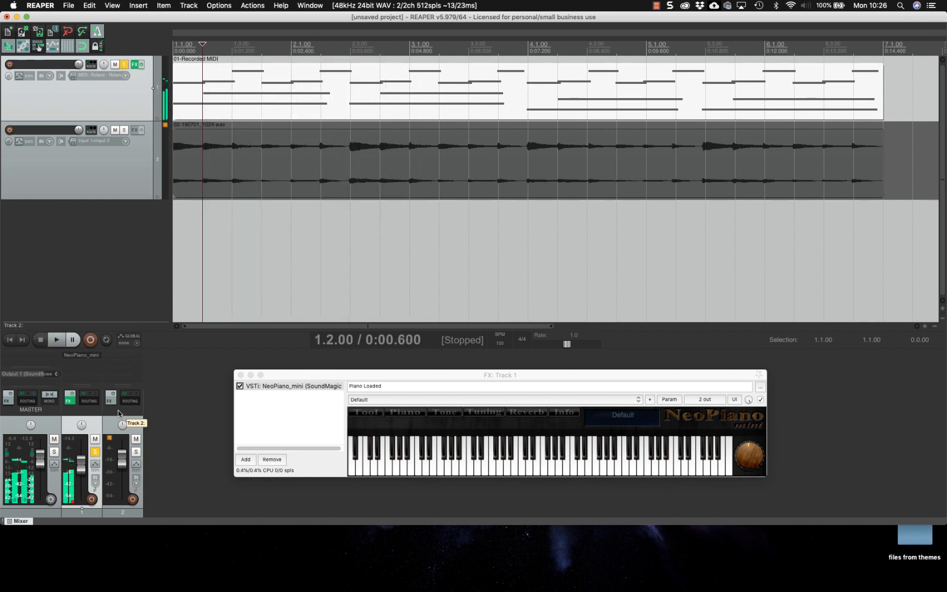
# Switch the solo from the MIDI track to the audio track, play it from 1.2.00, and stop
pyautogui.click(123, 130)
pyautogui.click(124, 66)
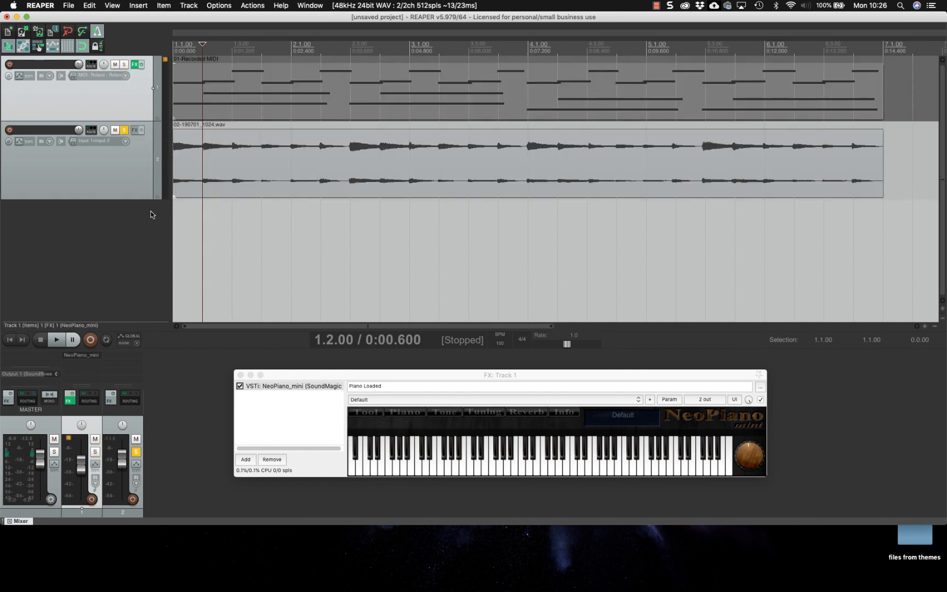
pyautogui.press('space')
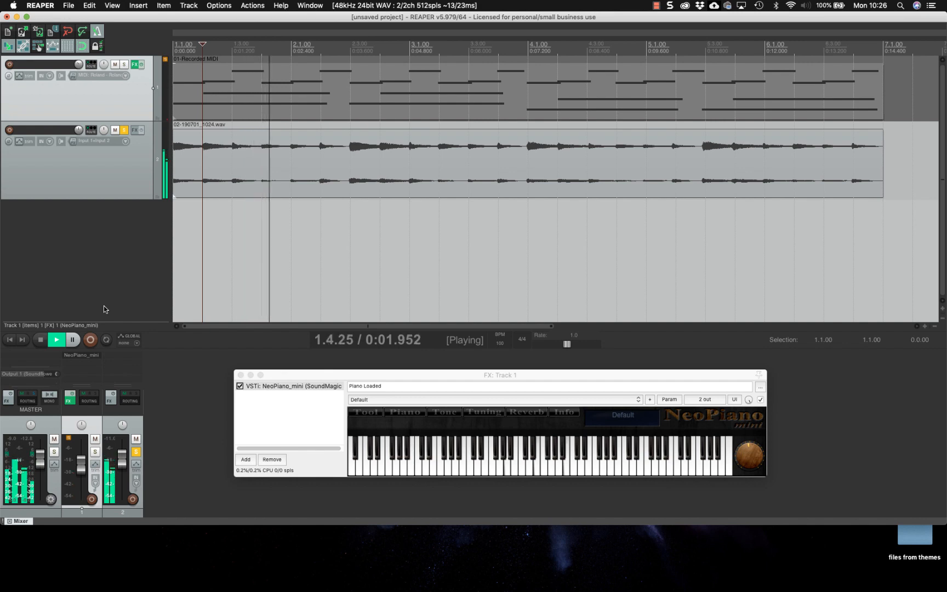
pyautogui.press('space')
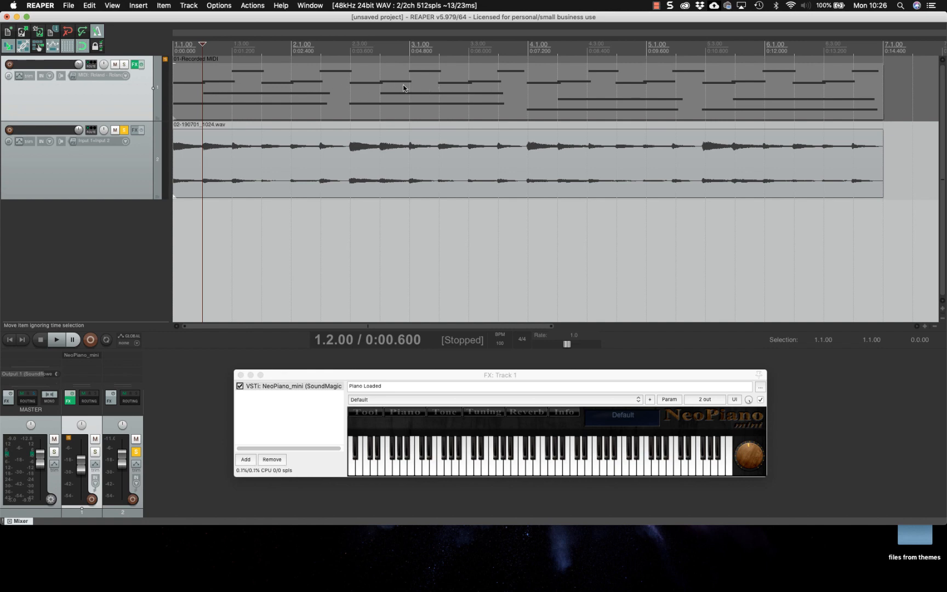
# Set the MIDI item's source properties to ignore the project tempo and use 200 BPM
pyautogui.click(260, 98)
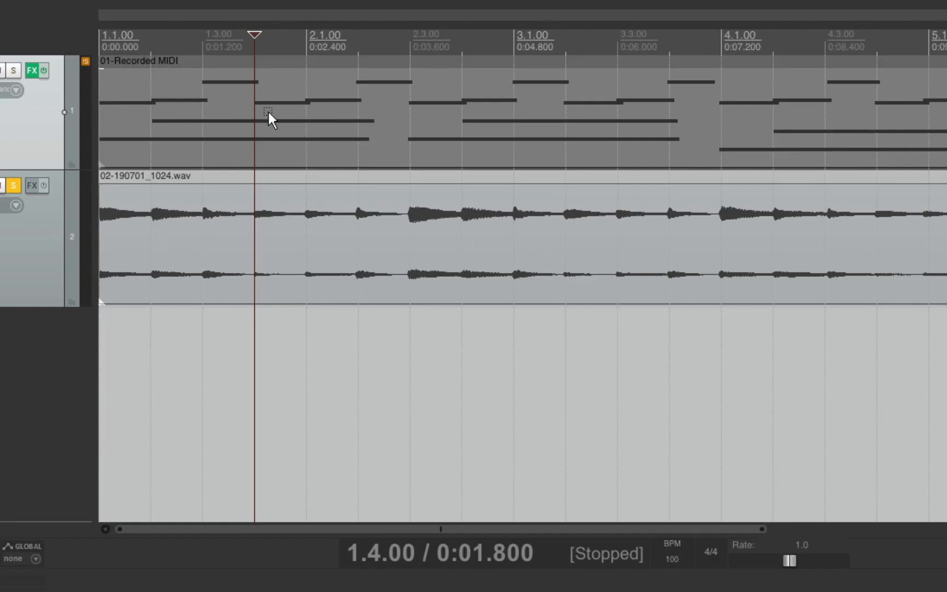
pyautogui.rightClick(270, 88)
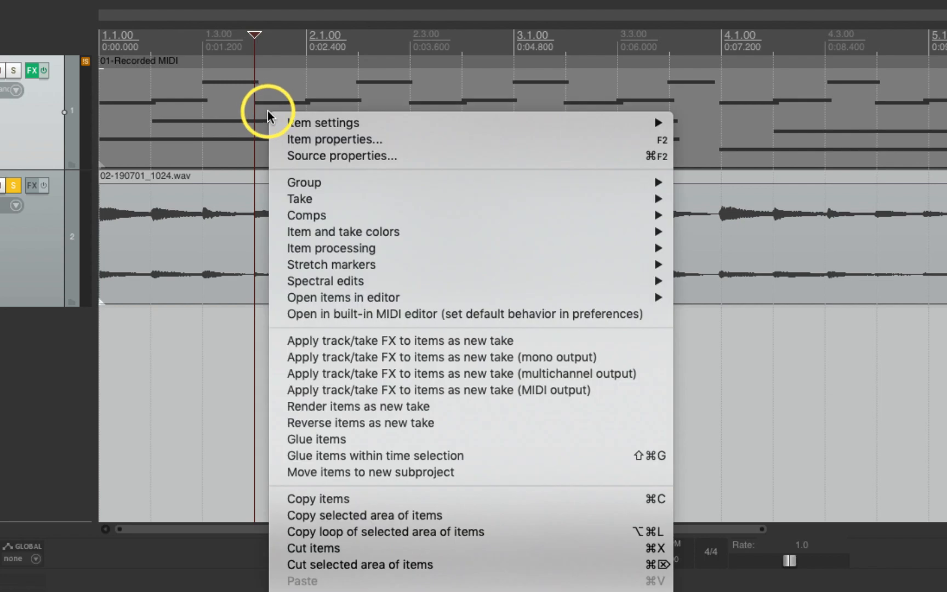
pyautogui.click(306, 156)
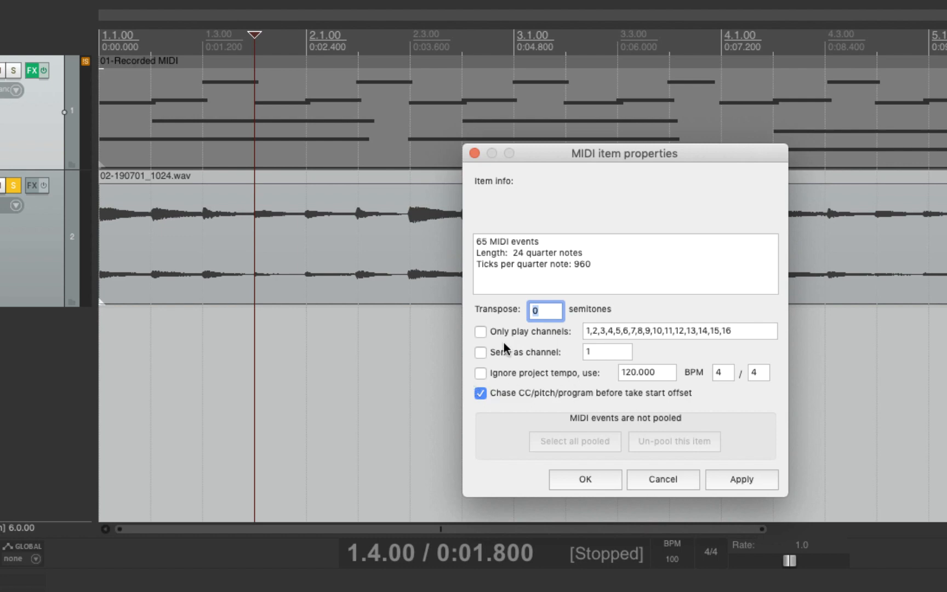
pyautogui.click(480, 373)
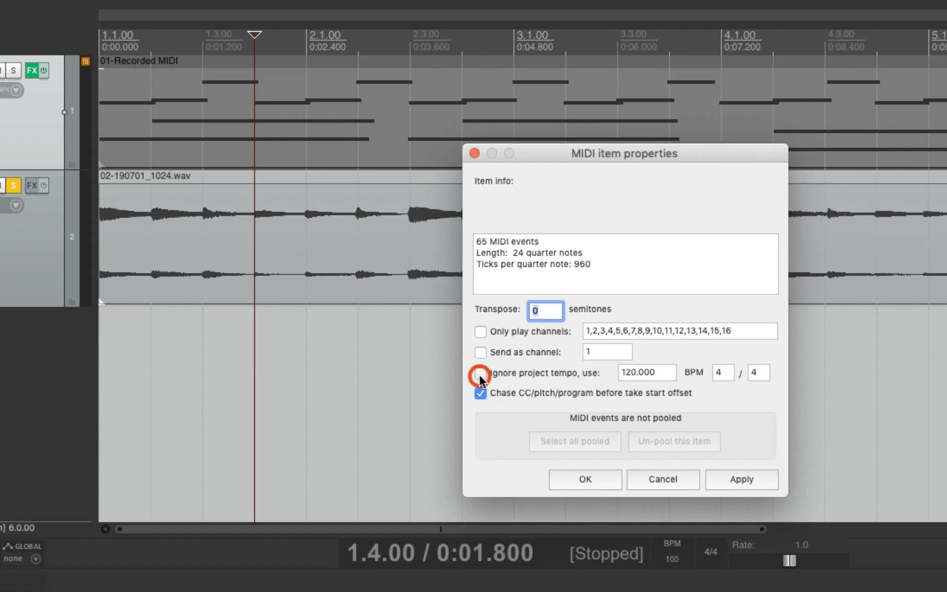
pyautogui.doubleClick(662, 373)
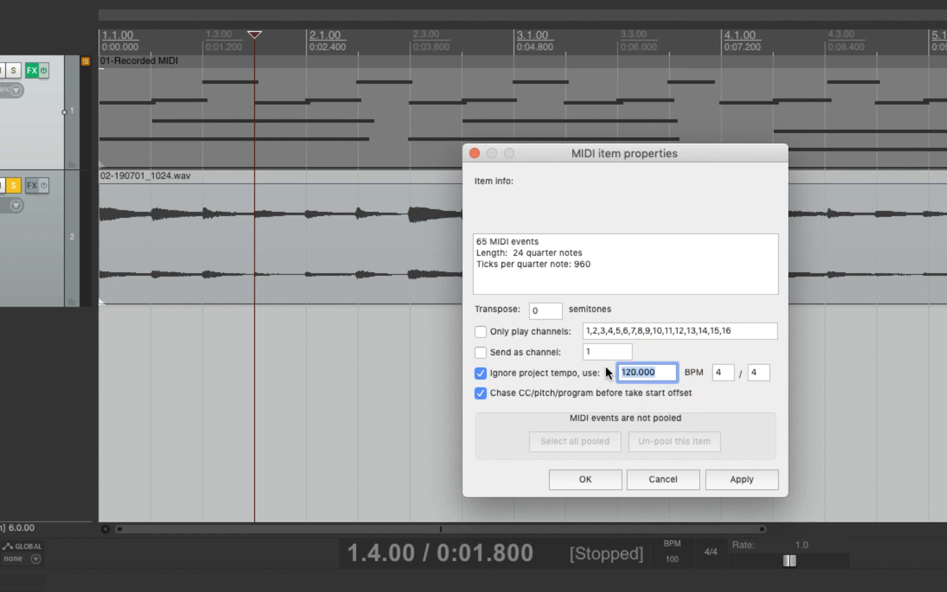
pyautogui.write('200')
pyautogui.click(596, 478)
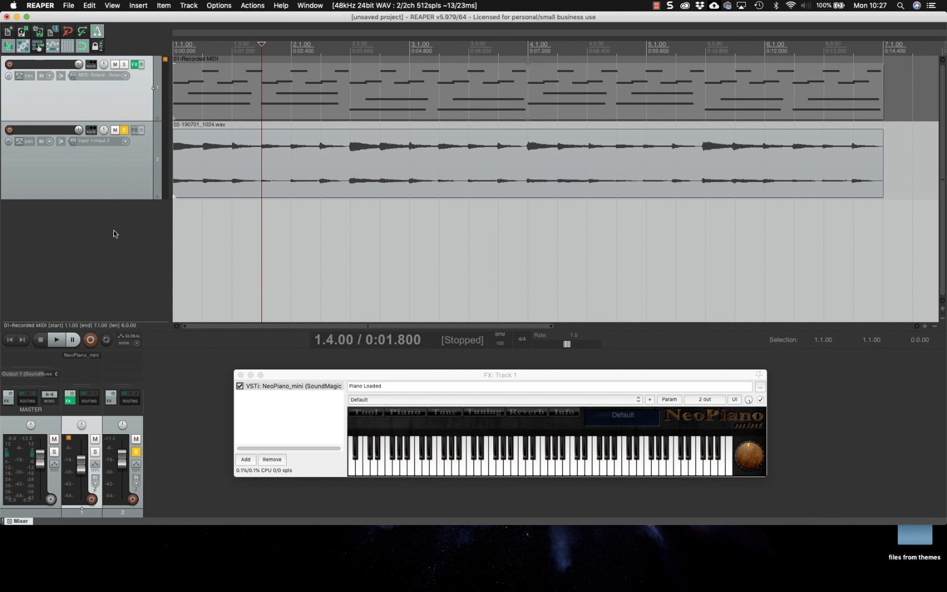
# Unsolo the audio track and play both tracks from the project start, stopping after listening
pyautogui.click(13, 340)
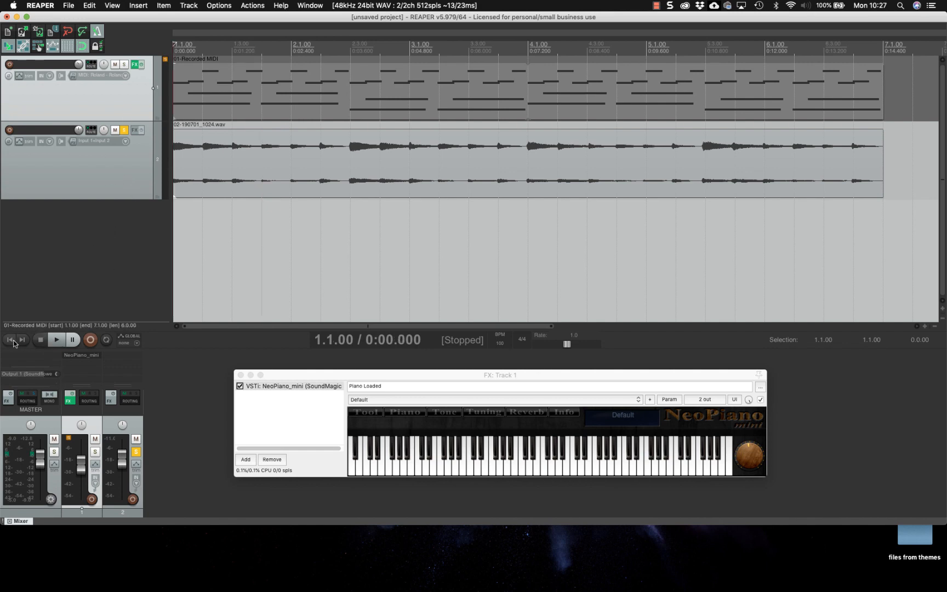
pyautogui.click(54, 341)
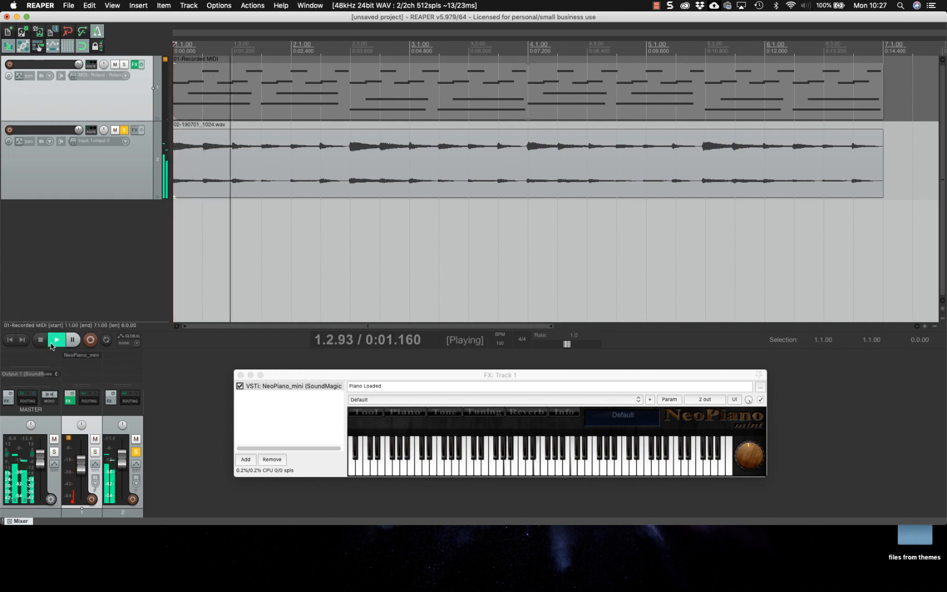
pyautogui.press('space')
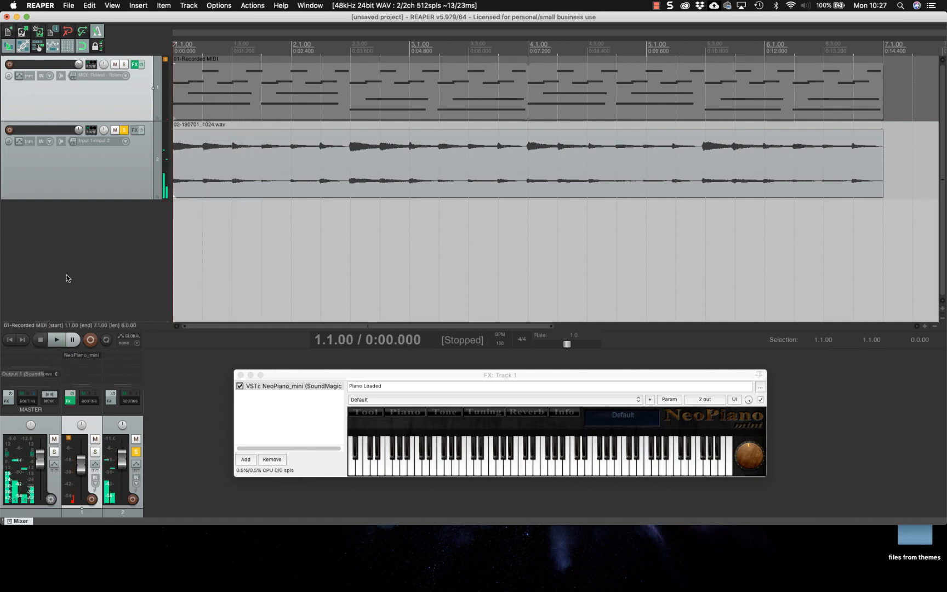
pyautogui.click(125, 130)
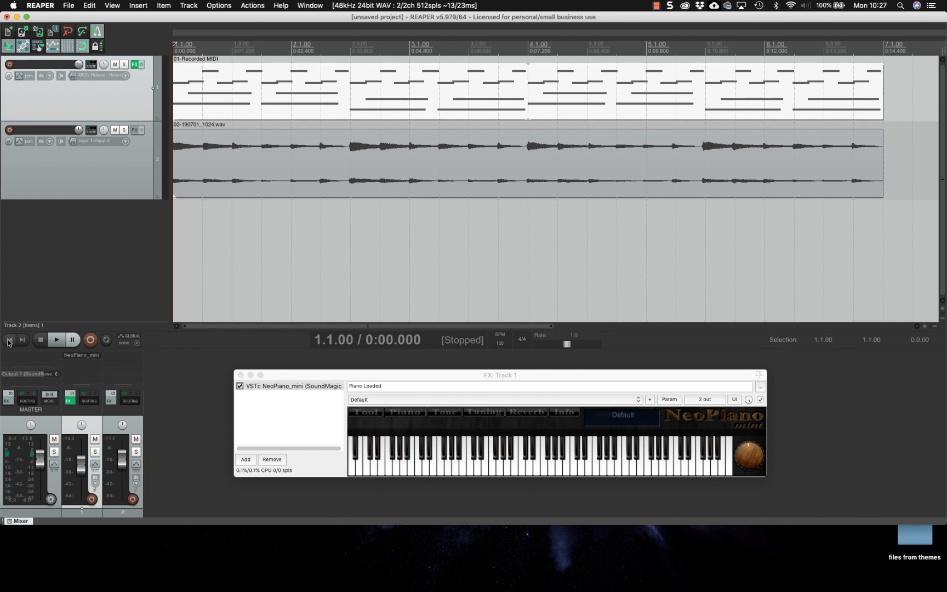
pyautogui.click(56, 341)
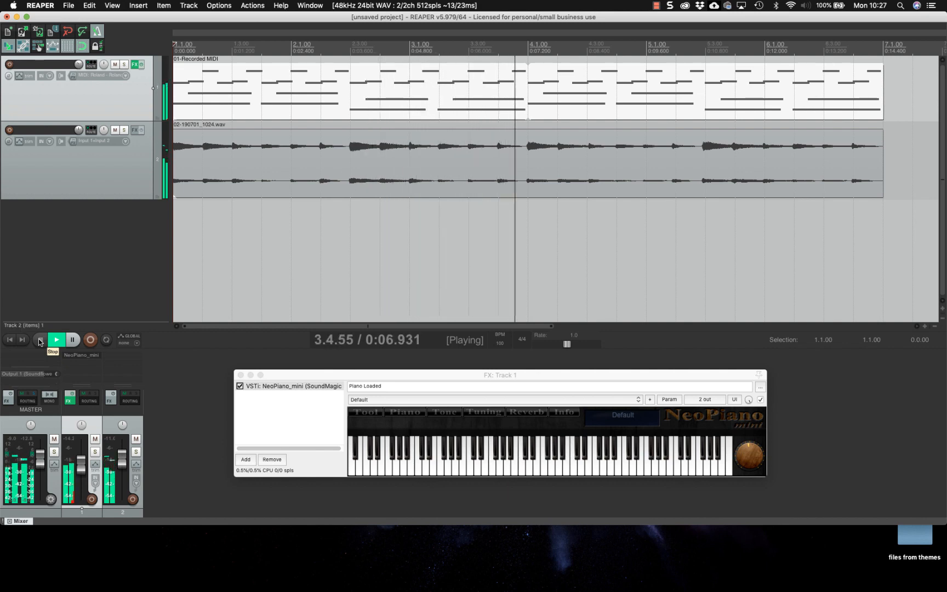
pyautogui.click(40, 342)
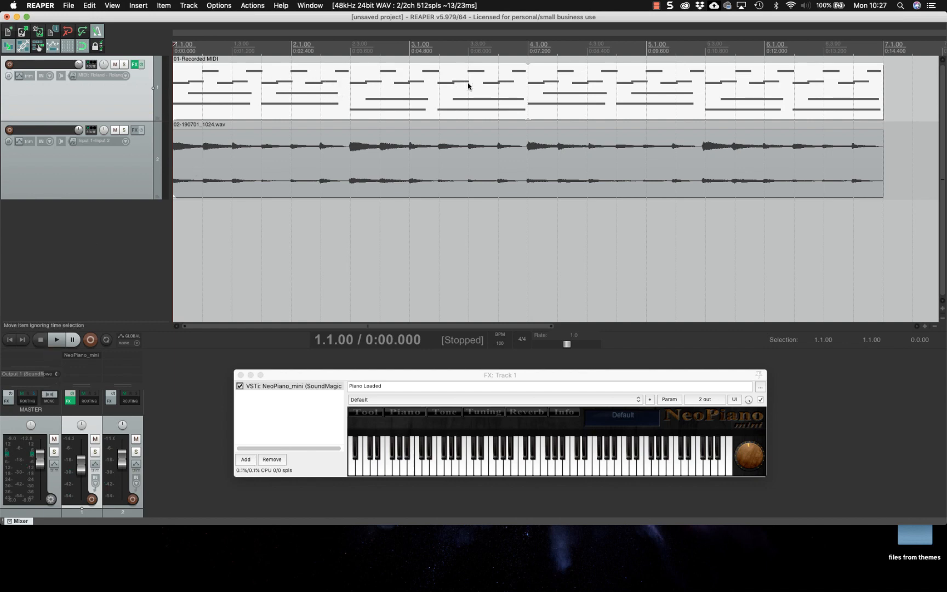
# Transpose all notes of the recorded MIDI item by 7 semitones in the MIDI editor and close the editor
pyautogui.doubleClick(417, 90)
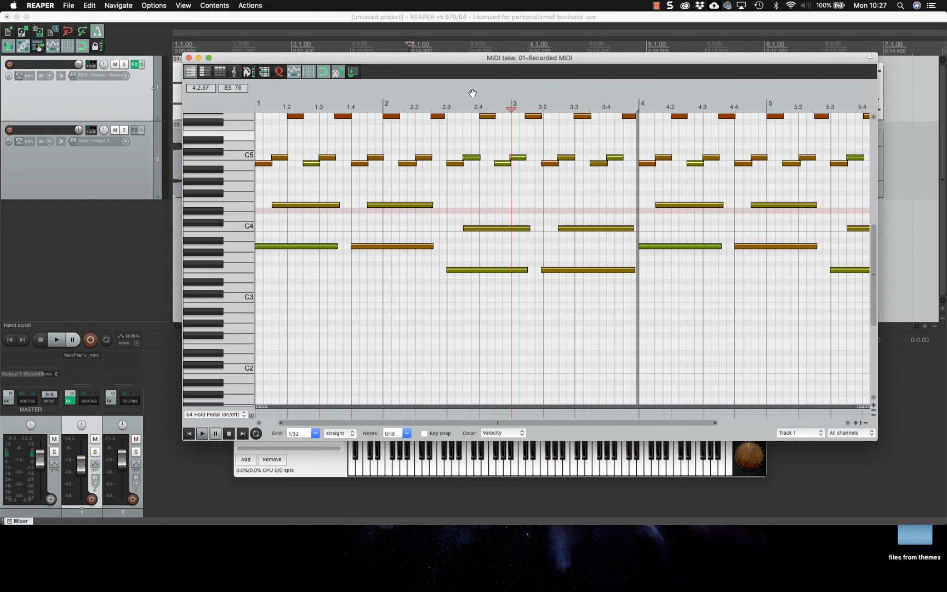
pyautogui.press('n')
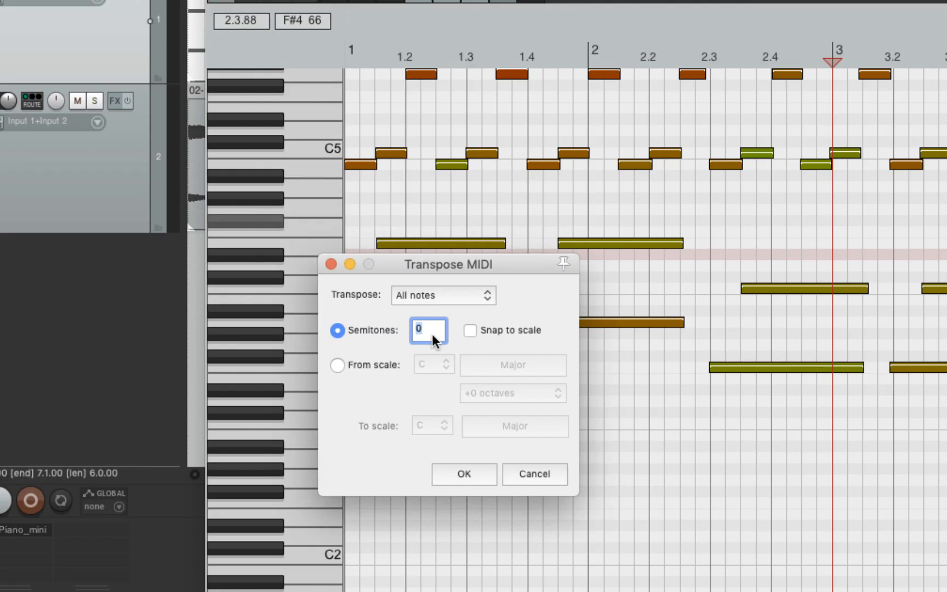
pyautogui.write('7')
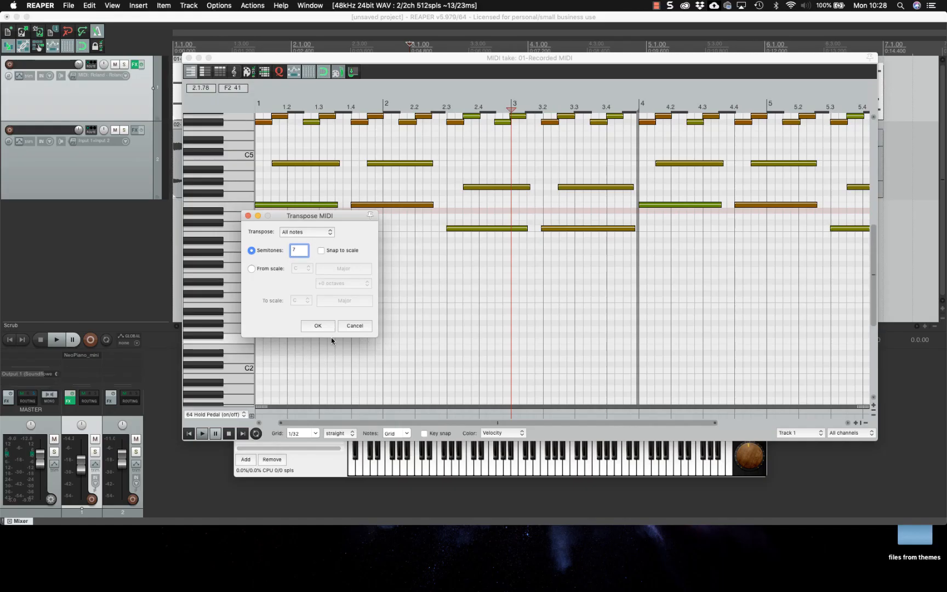
pyautogui.click(464, 473)
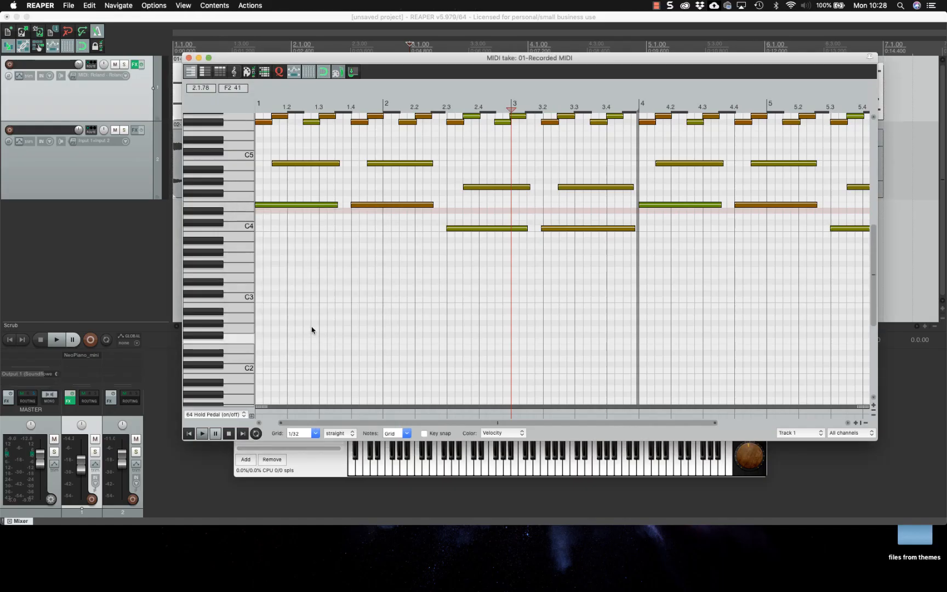
pyautogui.click(189, 57)
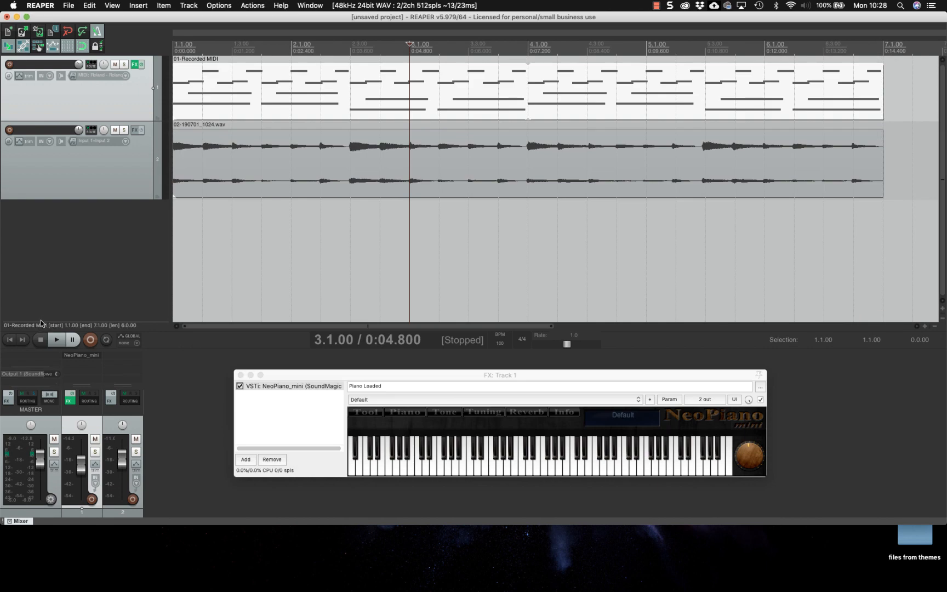
# Play the transposed MIDI together with the audio from the project start, and stop playback
pyautogui.click(10, 339)
pyautogui.click(57, 340)
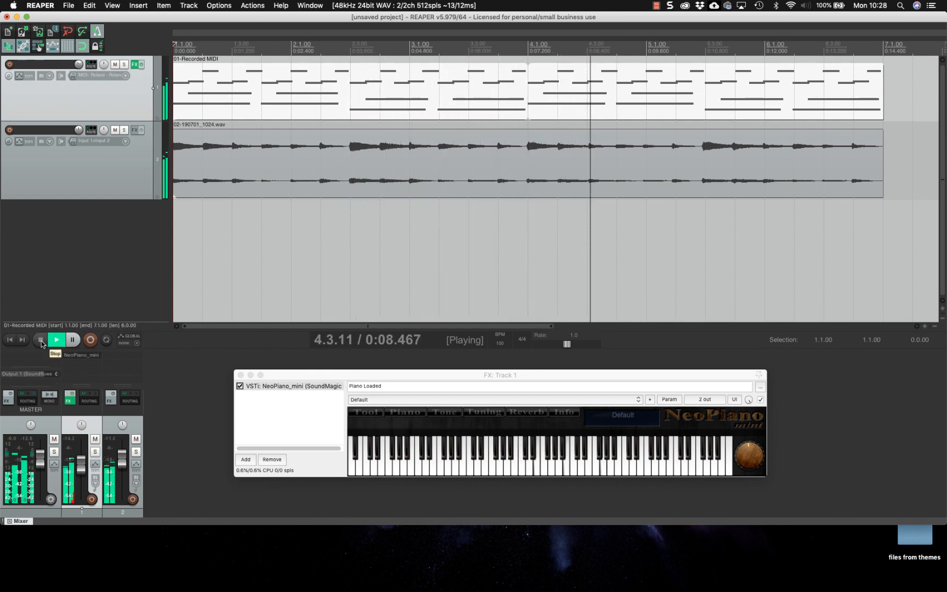
pyautogui.click(41, 340)
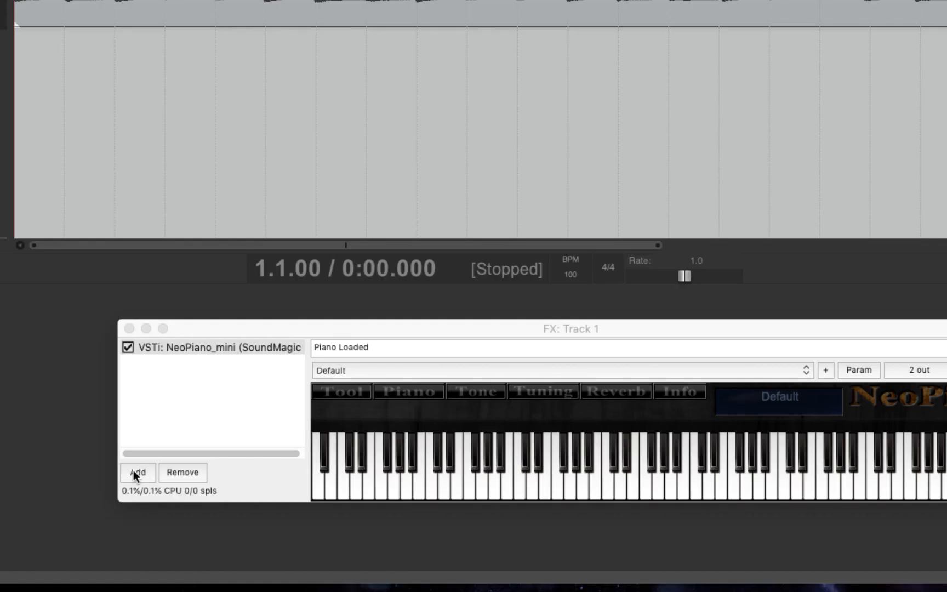
# Add the VSTi Syntronik (IK Multimedia) to the first track's FX chain
pyautogui.click(245, 459)
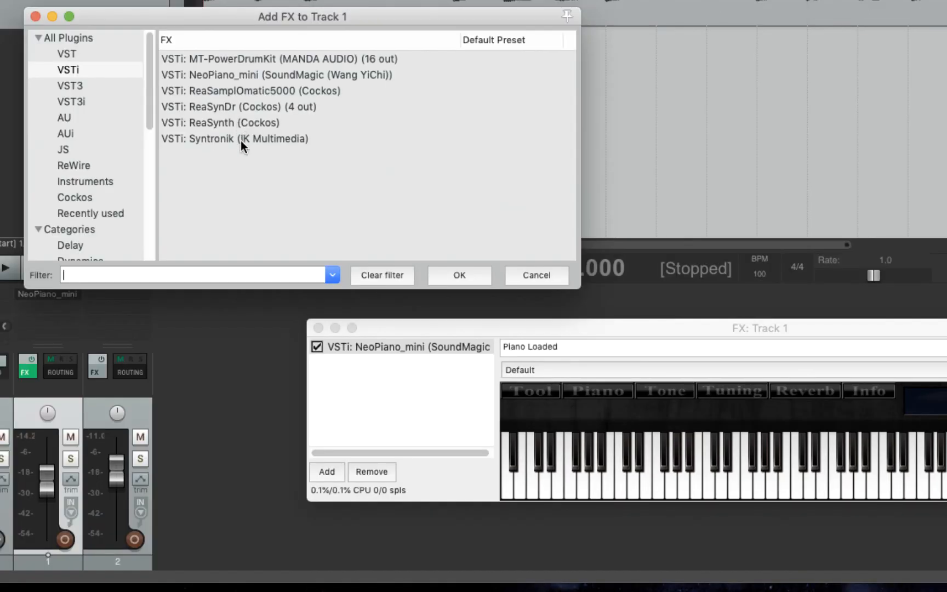
pyautogui.click(52, 139)
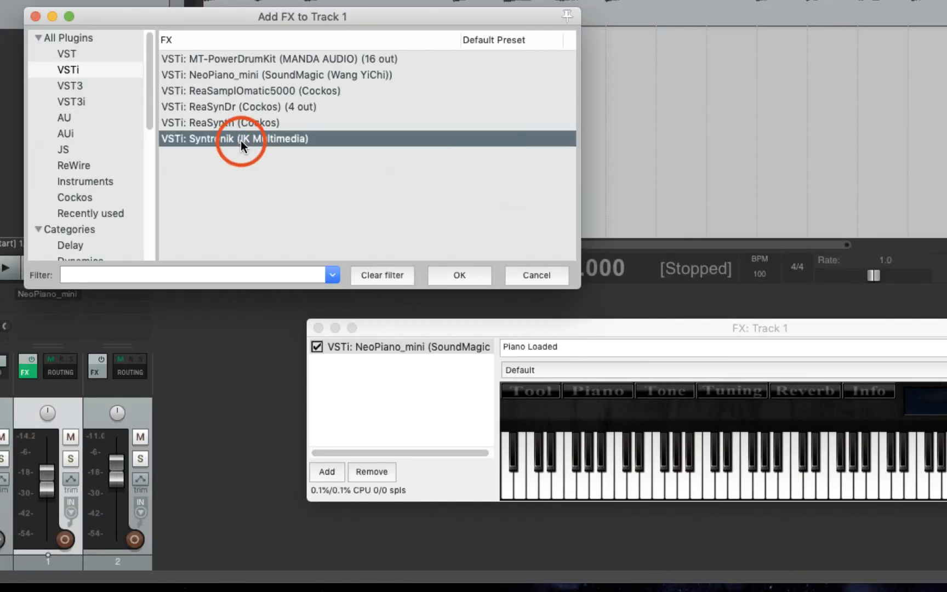
pyautogui.click(449, 274)
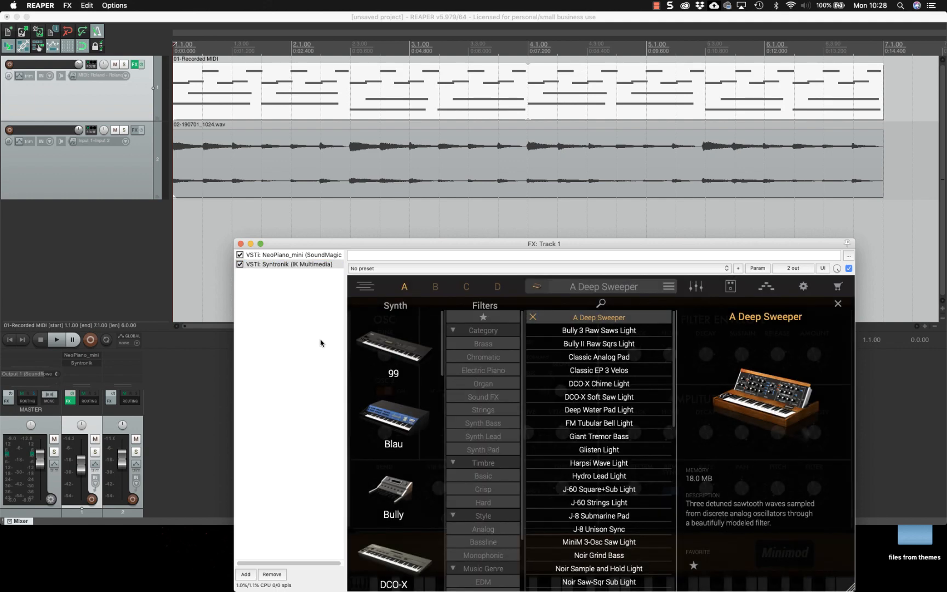
# Load Syntronik's Tubular Bell Preset, bypass NeoPiano_mini, and close the FX window
pyautogui.click(727, 269)
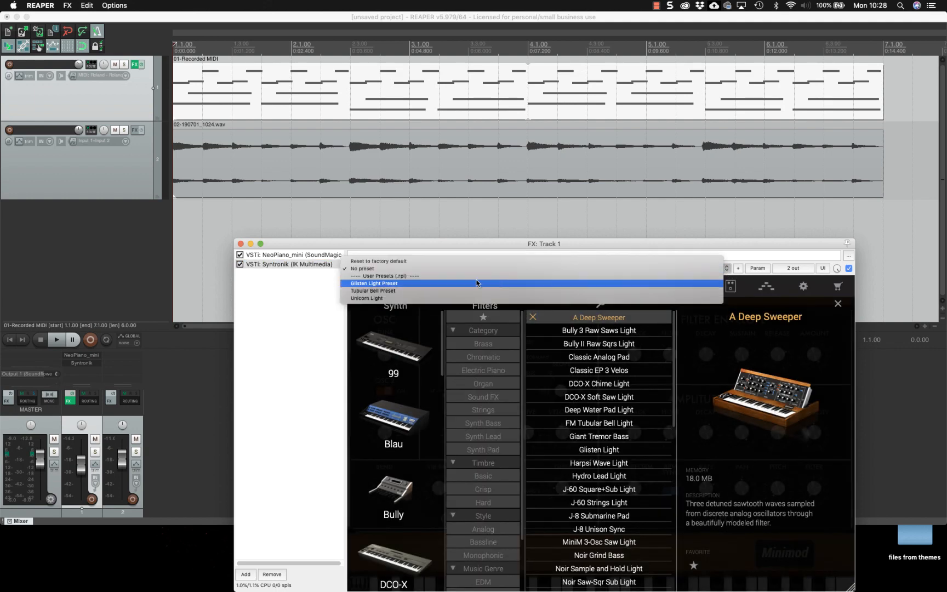
pyautogui.click(367, 293)
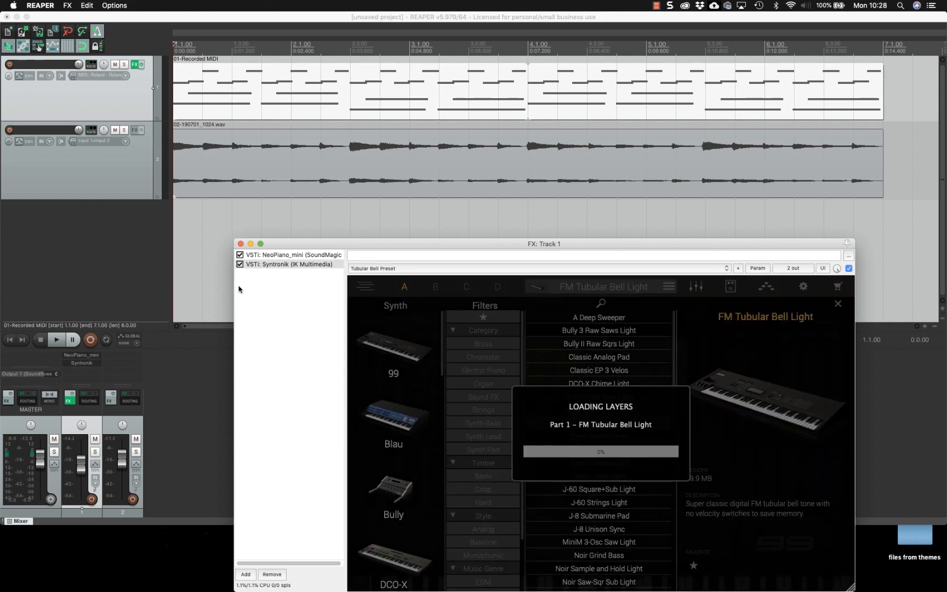
pyautogui.click(240, 255)
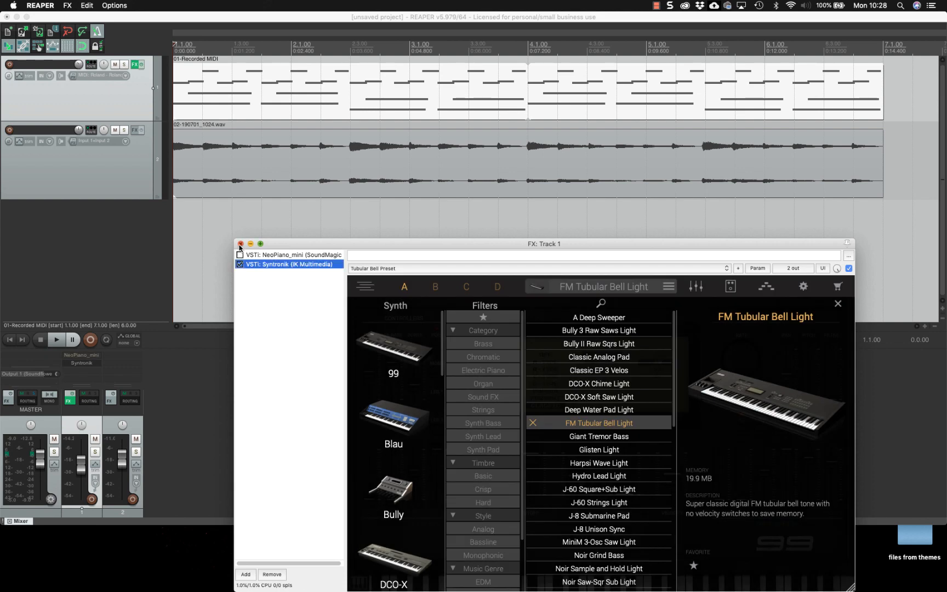
pyautogui.click(240, 245)
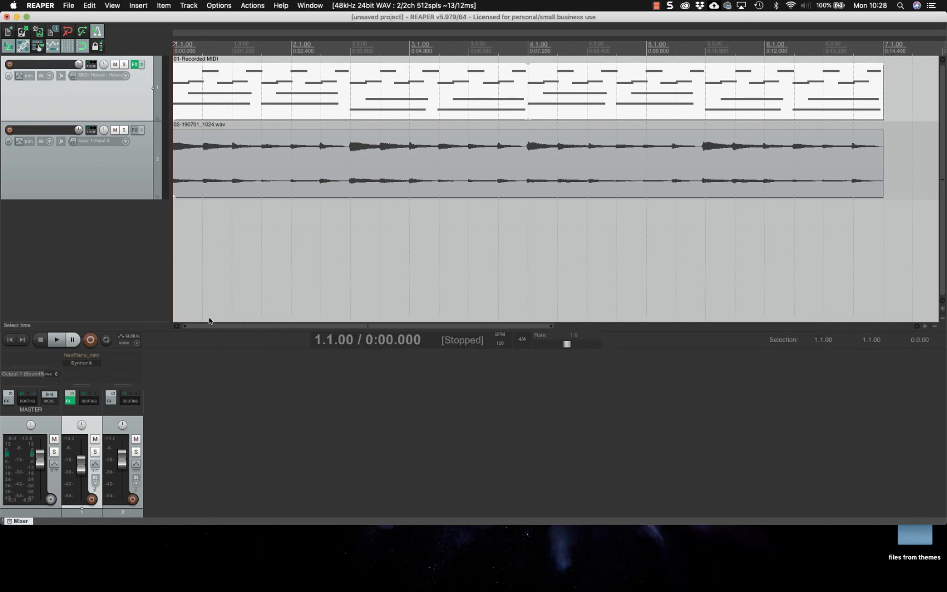
# Play both tracks from the start, lower the first track's volume slightly during playback, and stop
pyautogui.click(55, 340)
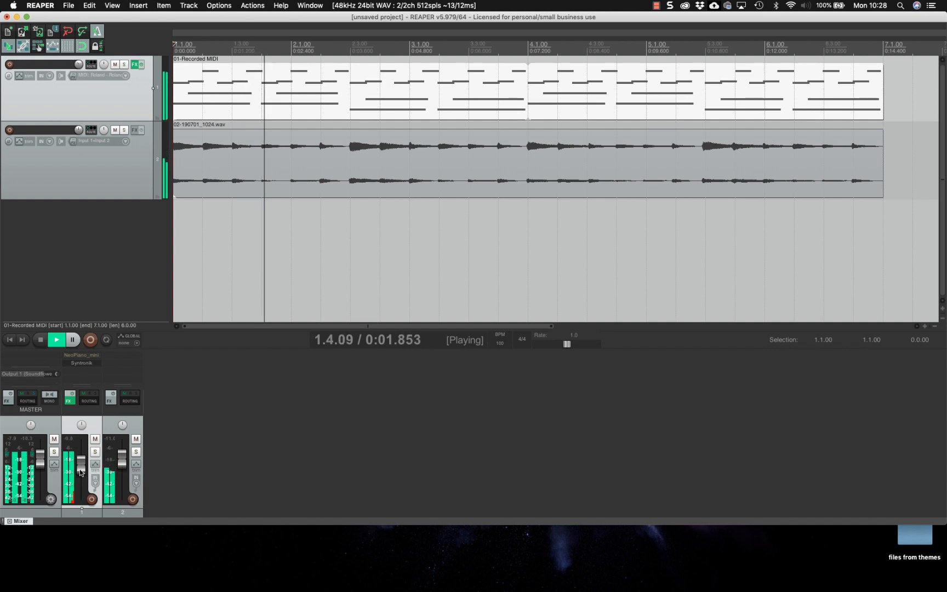
pyautogui.moveTo(81, 464); pyautogui.dragTo(80, 470)
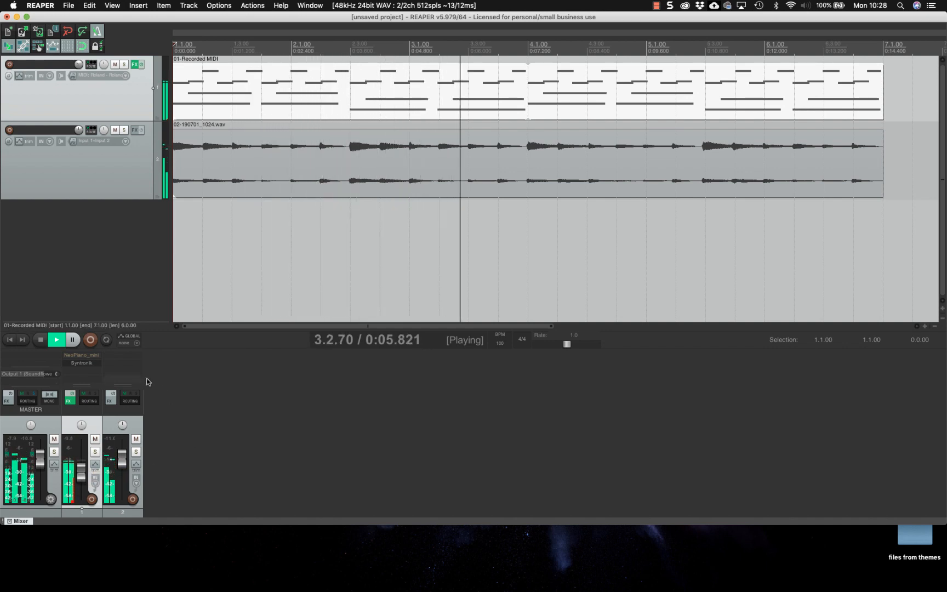
pyautogui.click(39, 341)
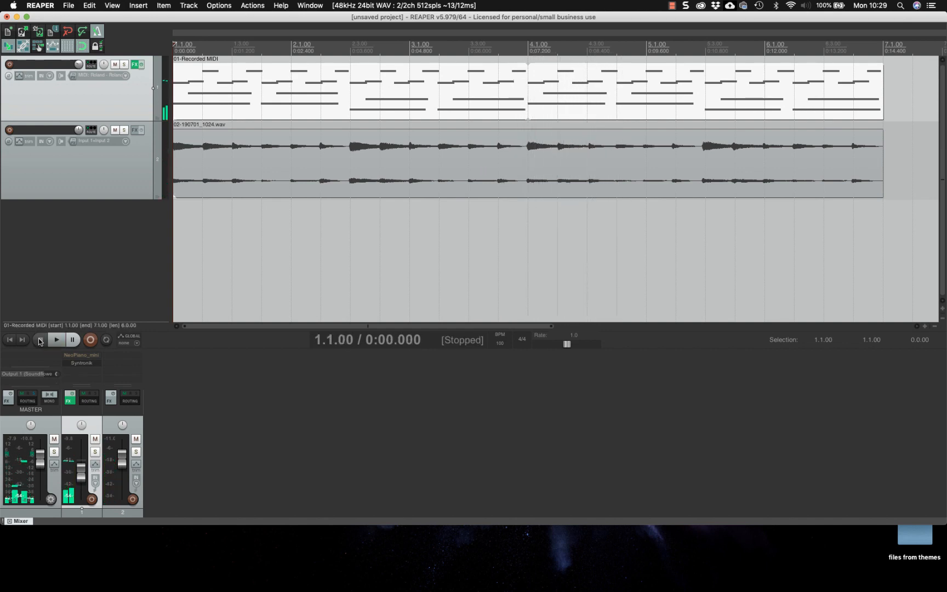